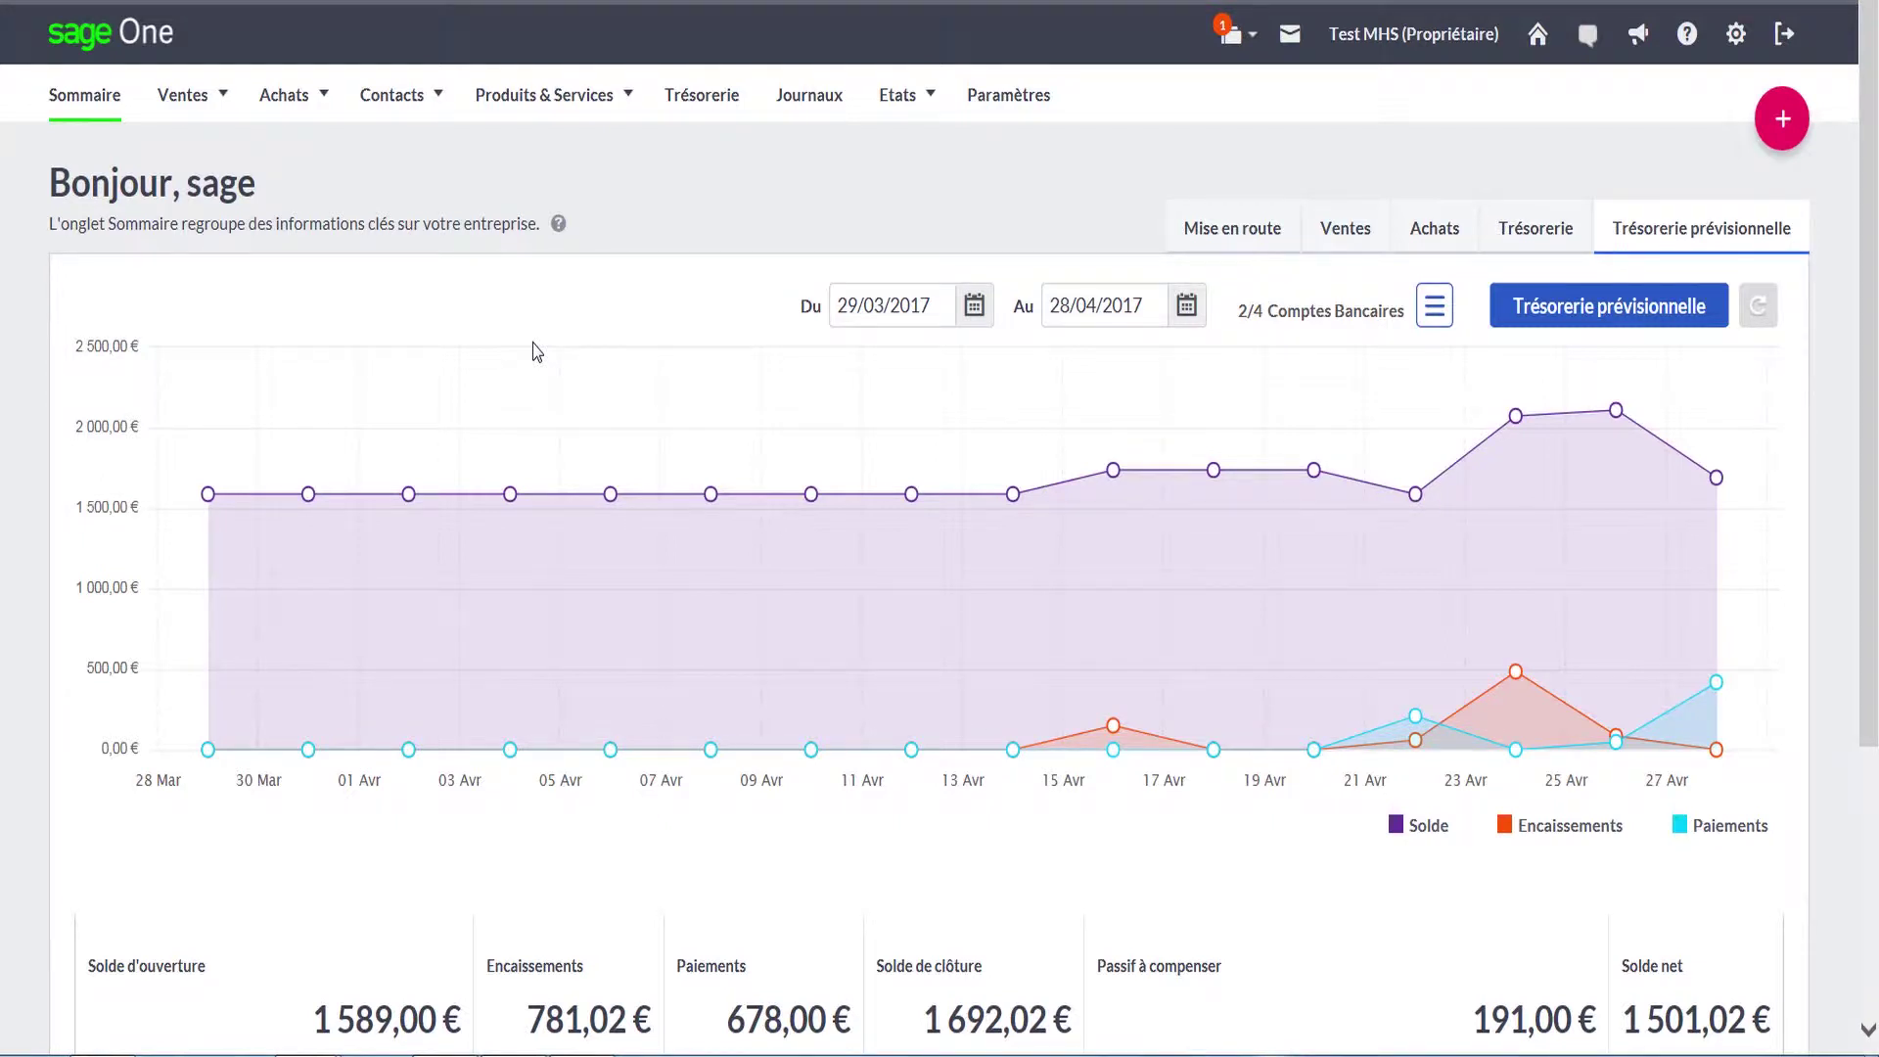
# Start a new Achat/paiement treasury entry as a supplier payment and choose Mon Fournisseur as the supplier
pyautogui.click(709, 107)
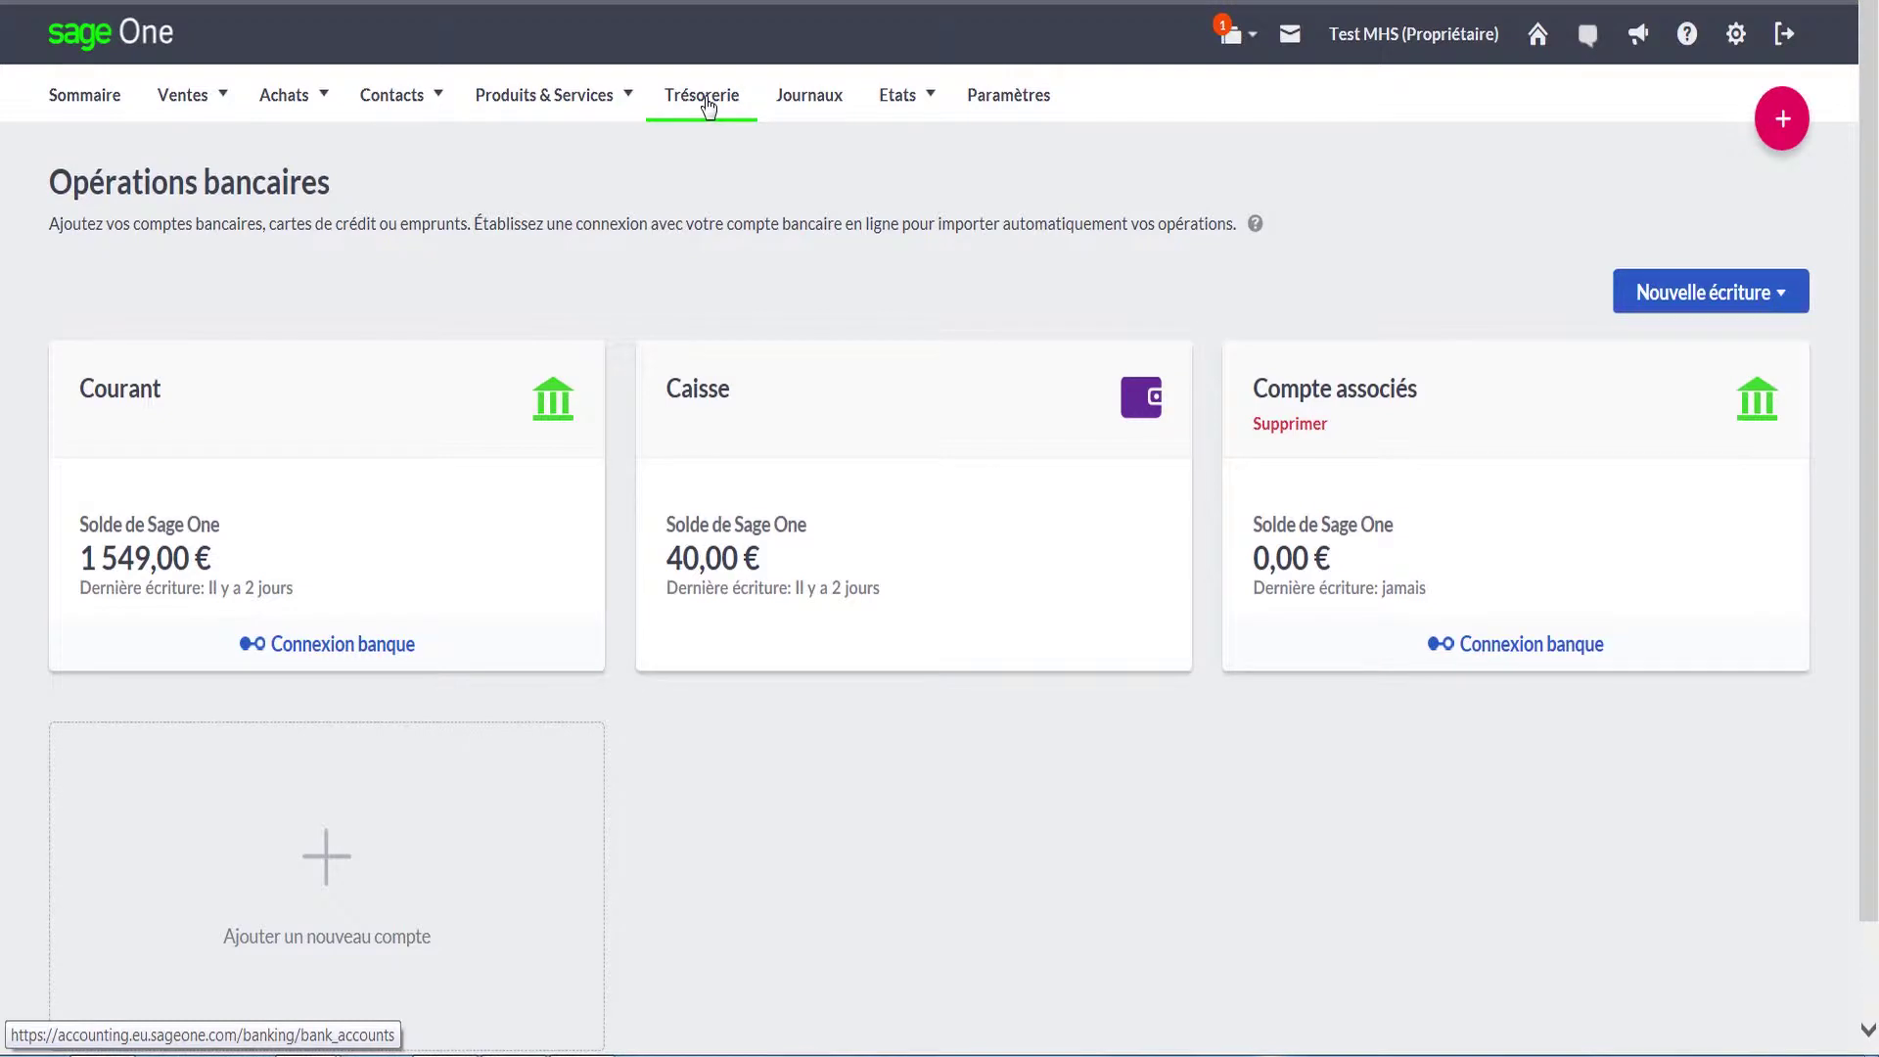
pyautogui.click(1617, 286)
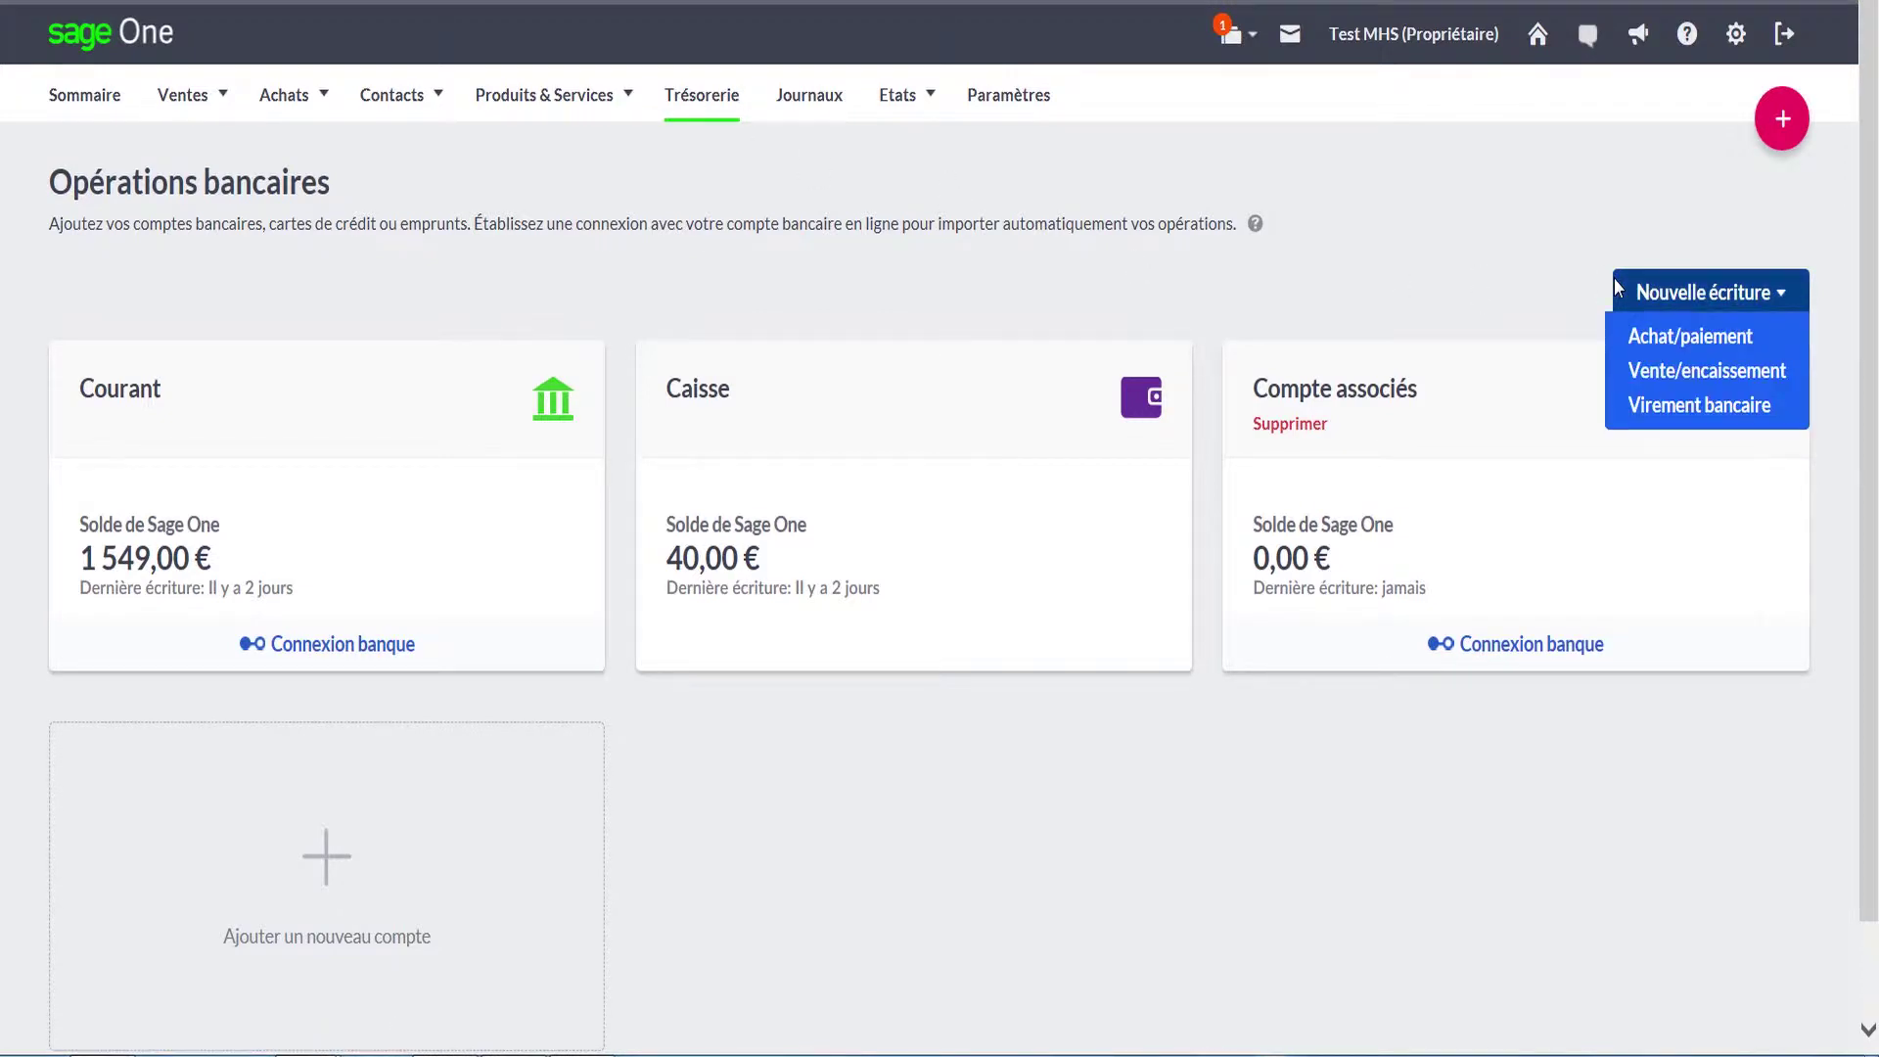
pyautogui.click(1685, 348)
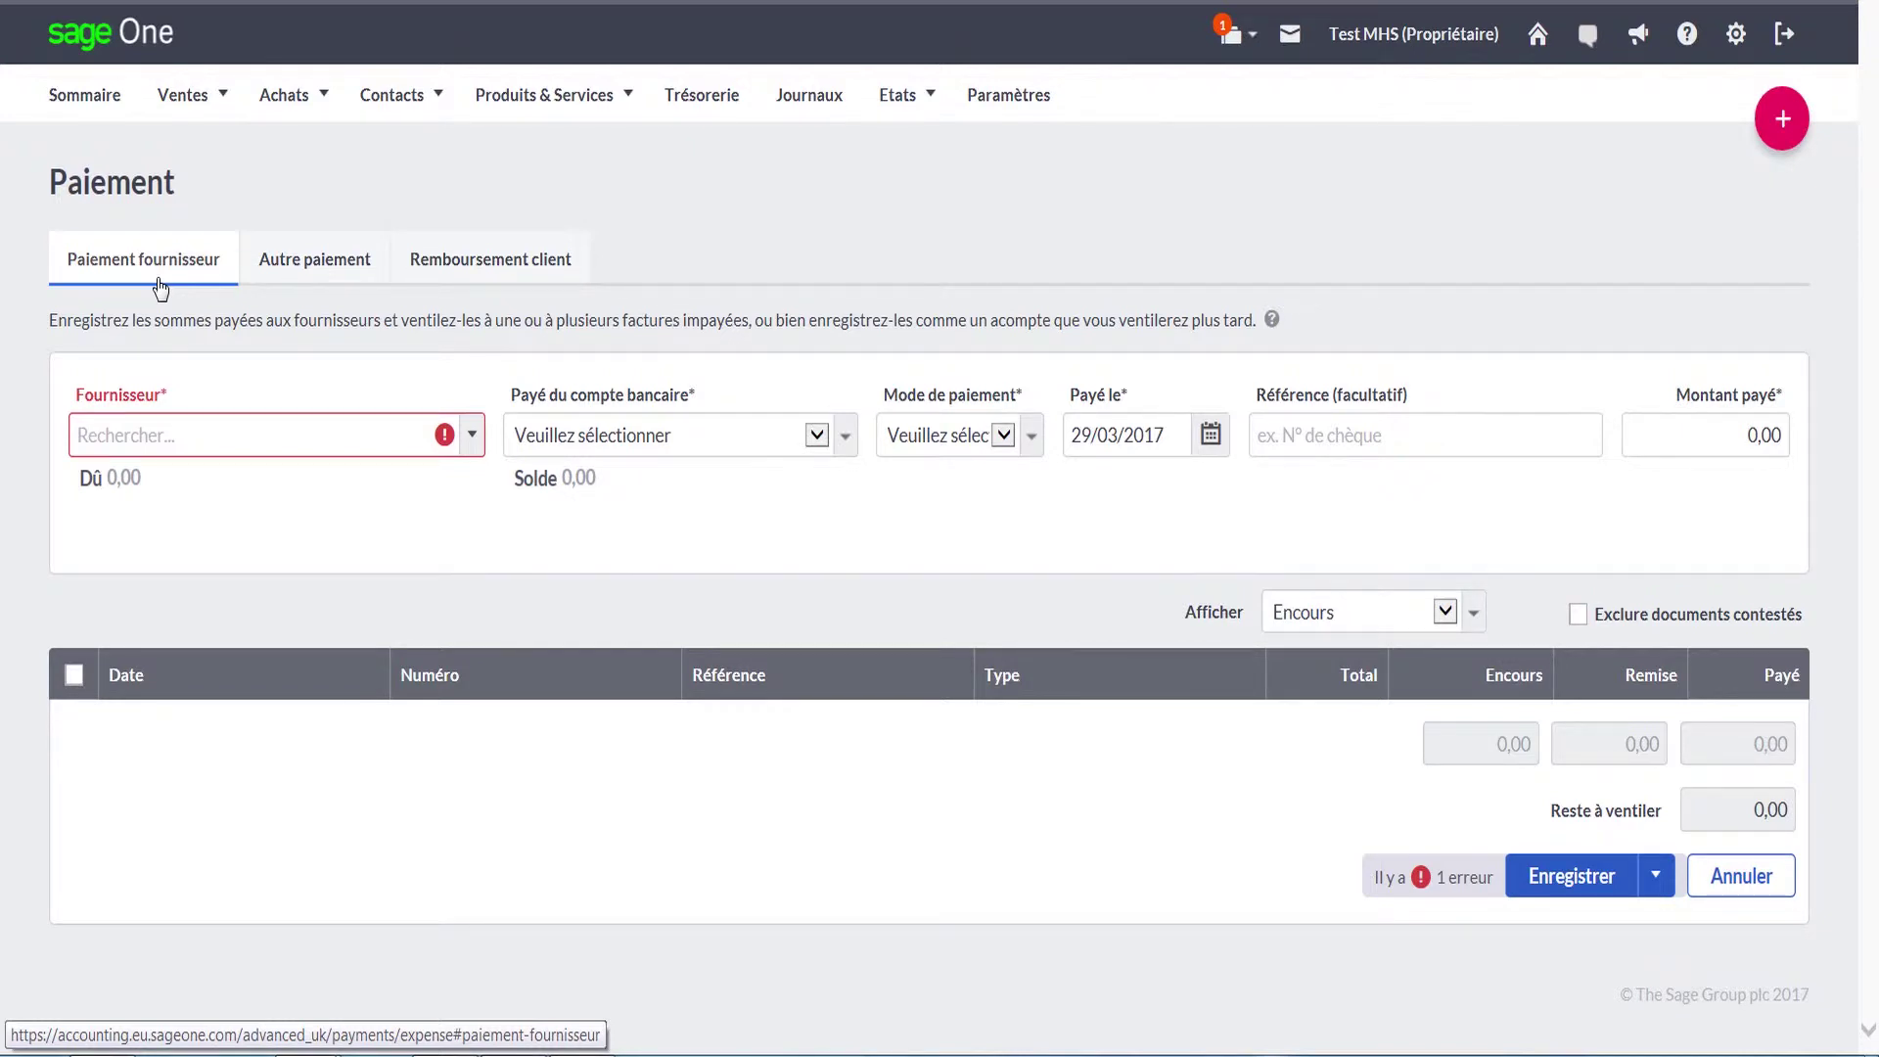
pyautogui.click(471, 438)
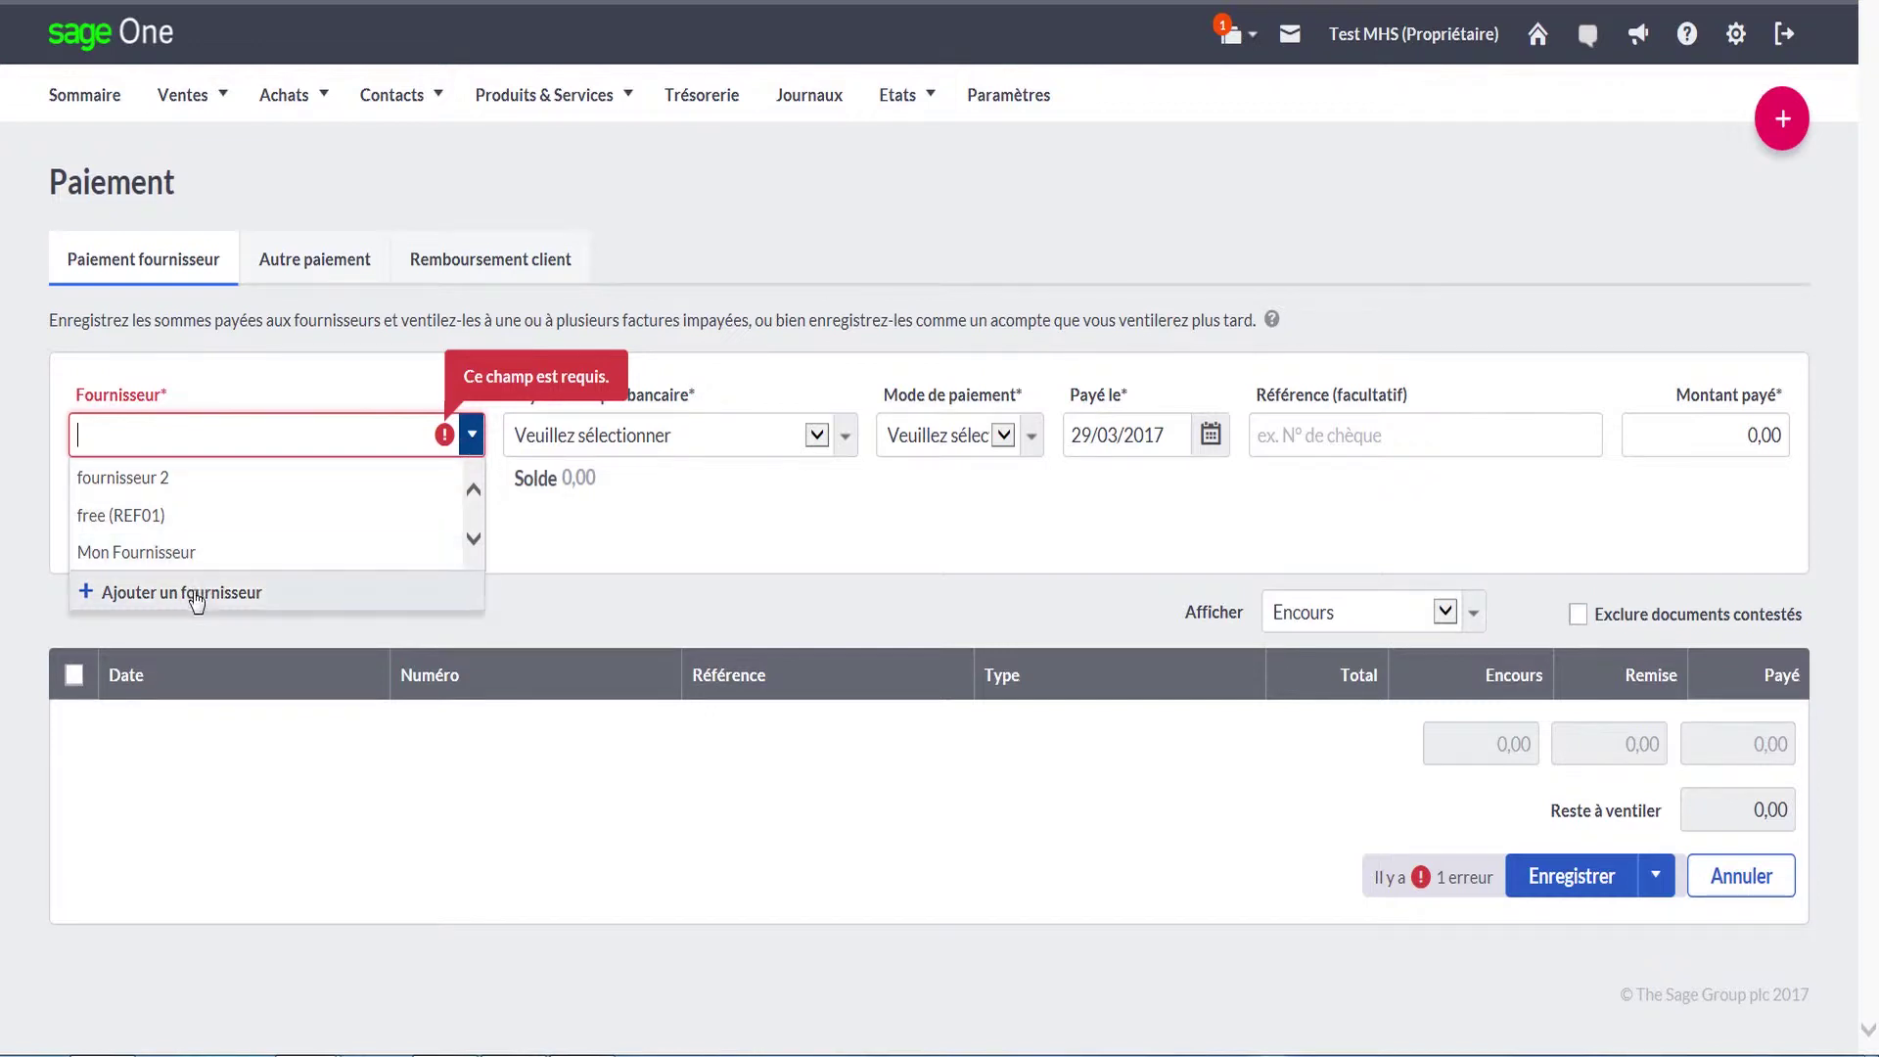
pyautogui.click(174, 553)
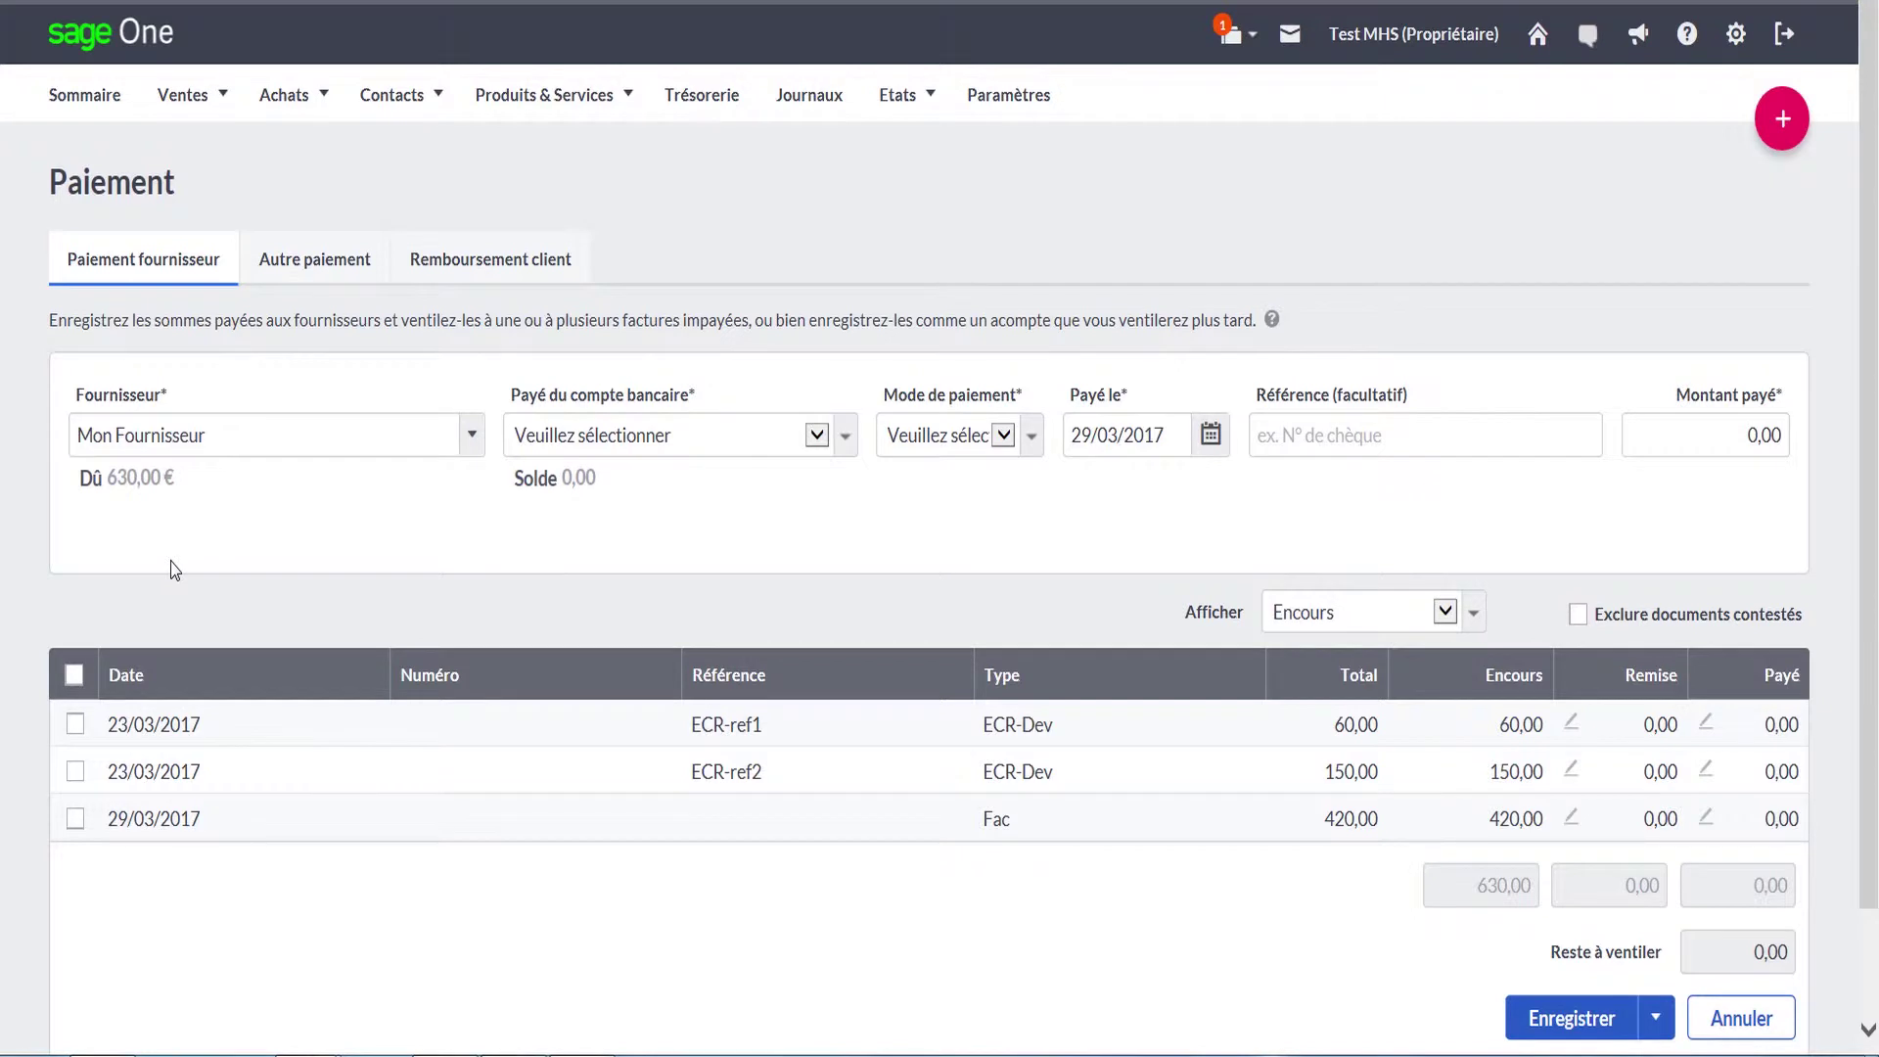
# Set the supplier payment to bank account 512000 - Courant, payment mode Chèque and paid amount 420,00
pyautogui.click(819, 436)
pyautogui.click(666, 491)
pyautogui.click(1004, 436)
pyautogui.click(969, 386)
pyautogui.click(1341, 437)
pyautogui.click(1707, 422)
pyautogui.write('420')
pyautogui.click(1643, 516)
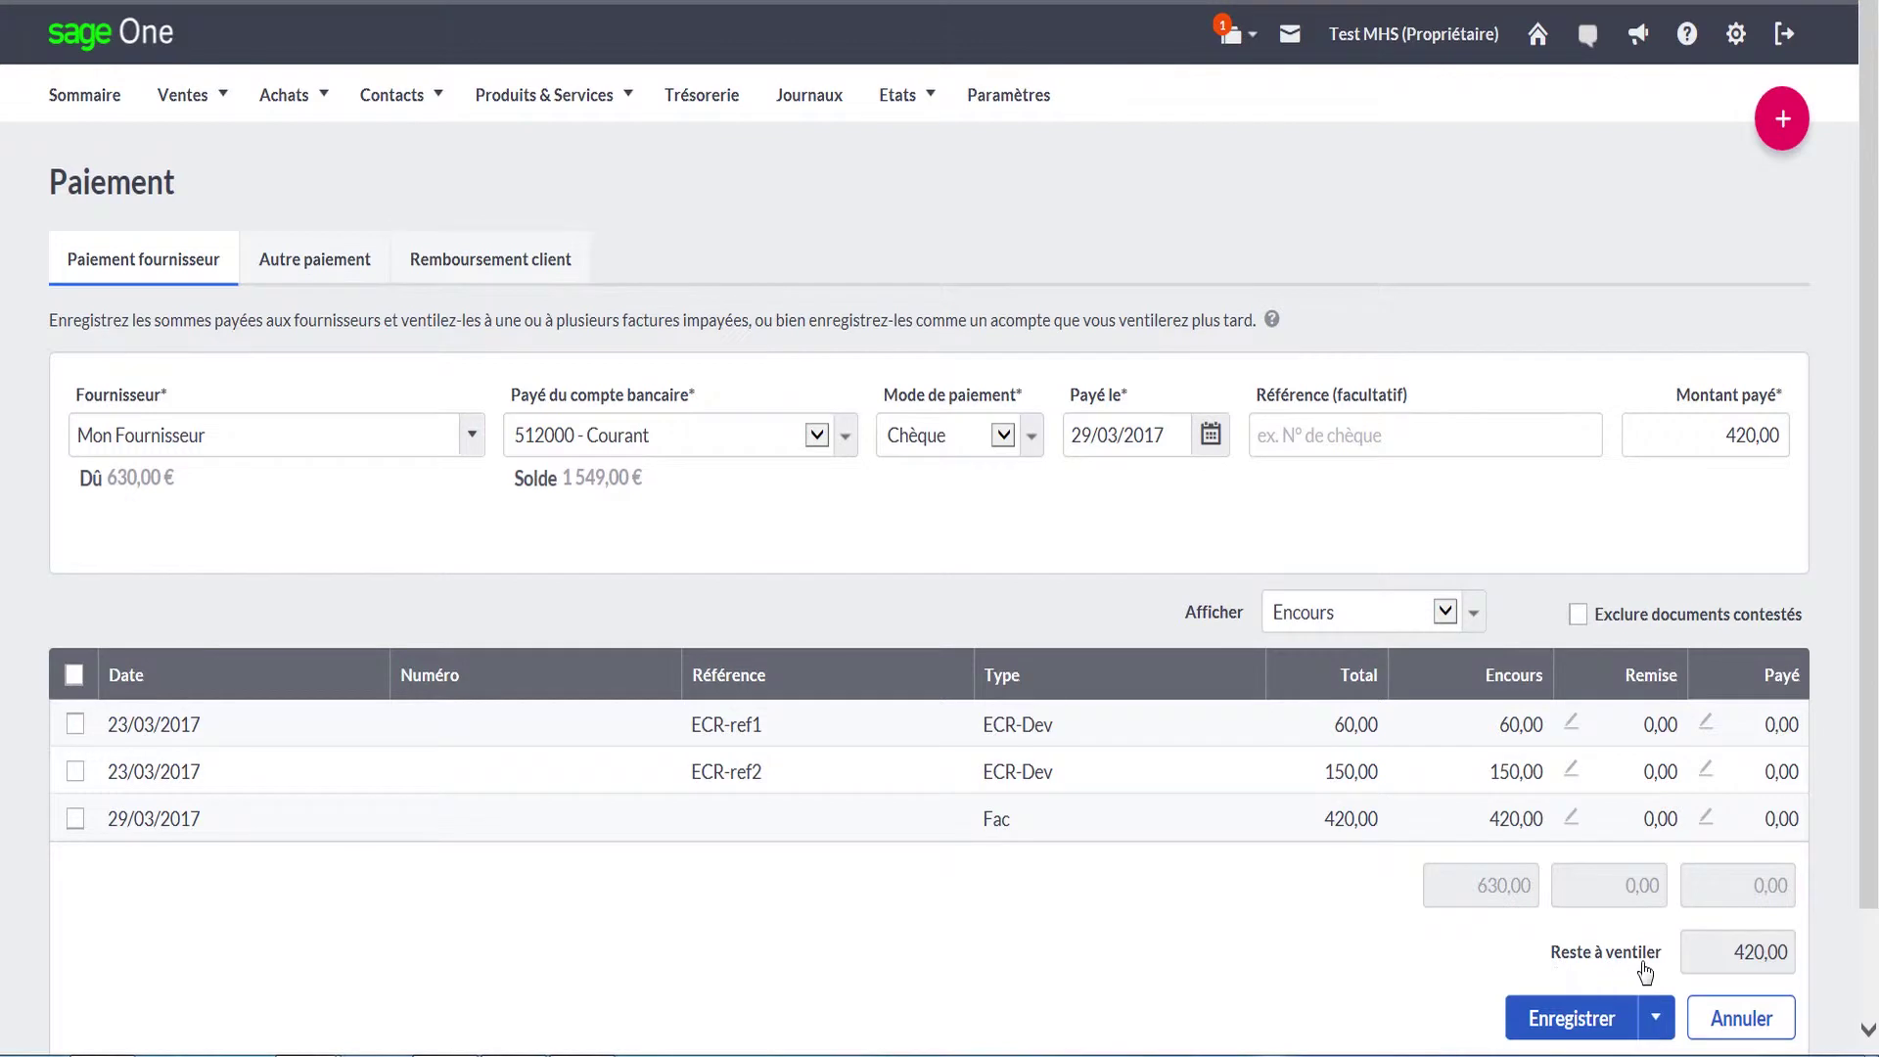
# Try to save the supplier payment without allocating it, and decline recording the amount as a deposit
pyautogui.click(1560, 1021)
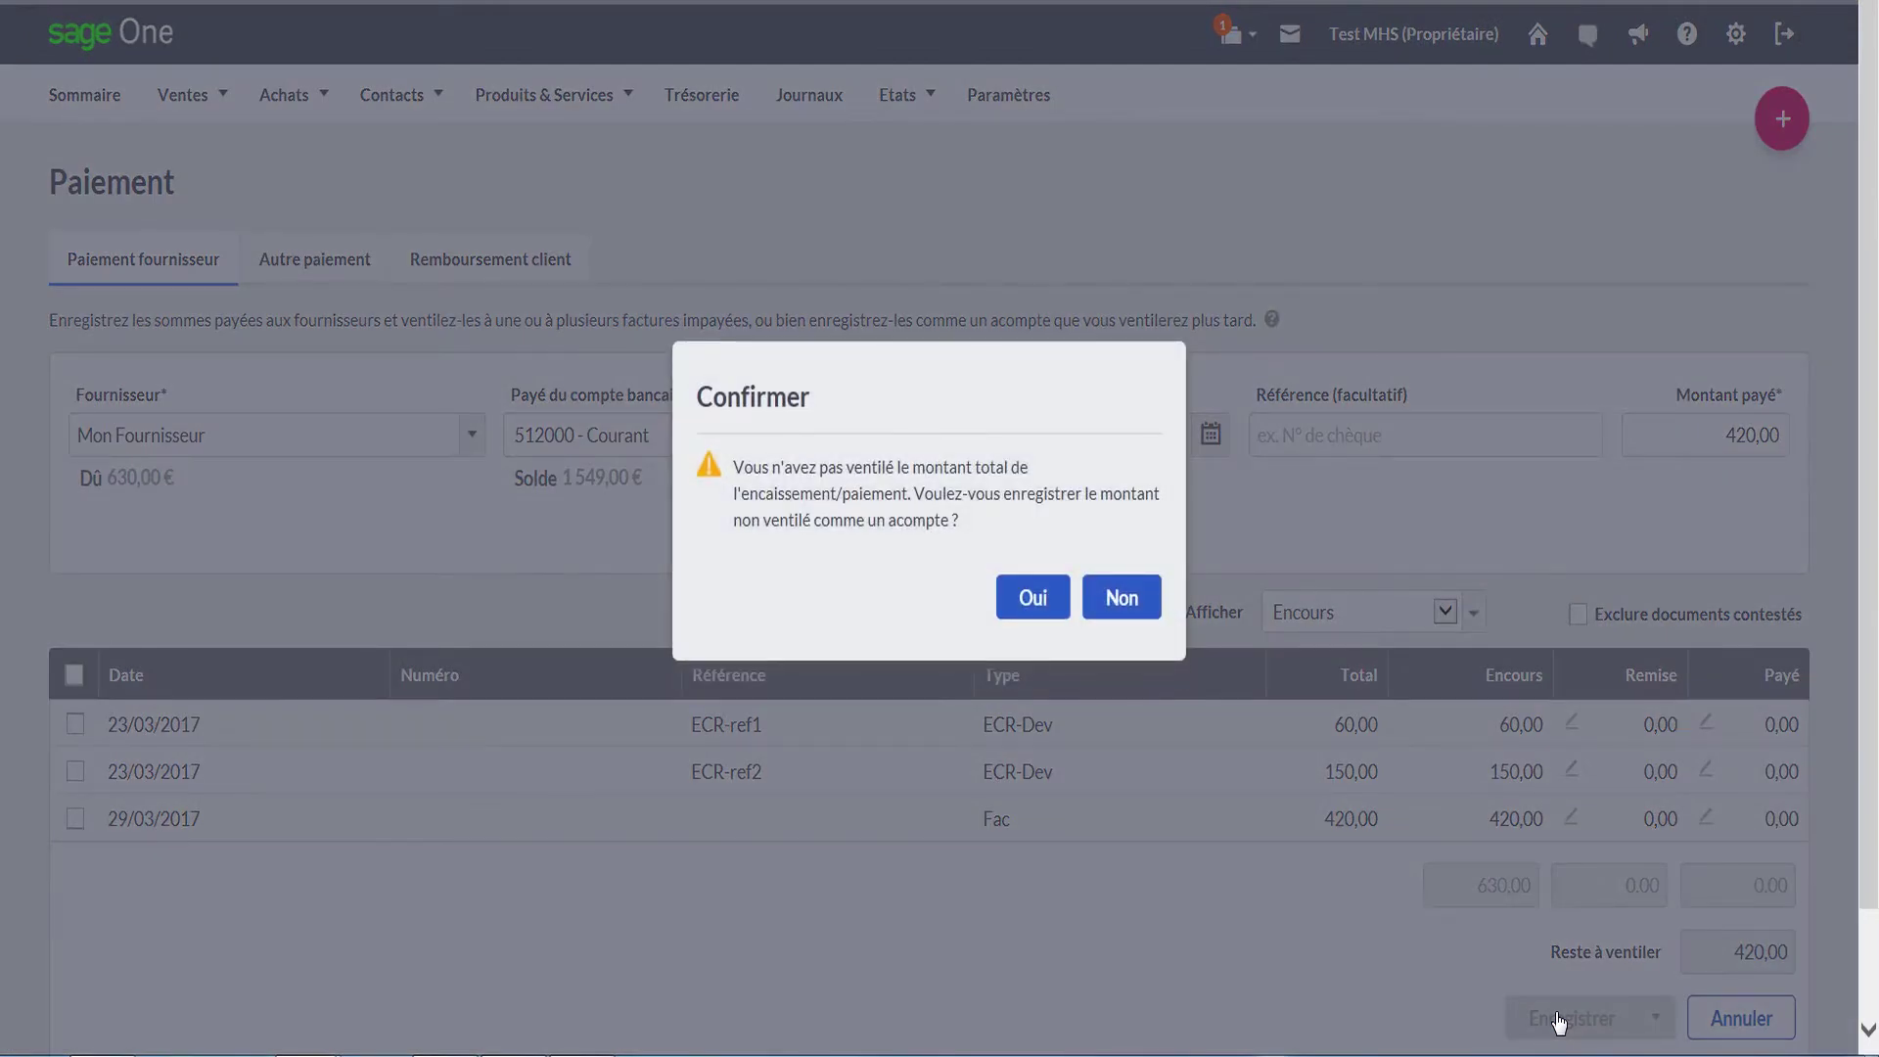
pyautogui.click(1136, 609)
pyautogui.click(260, 431)
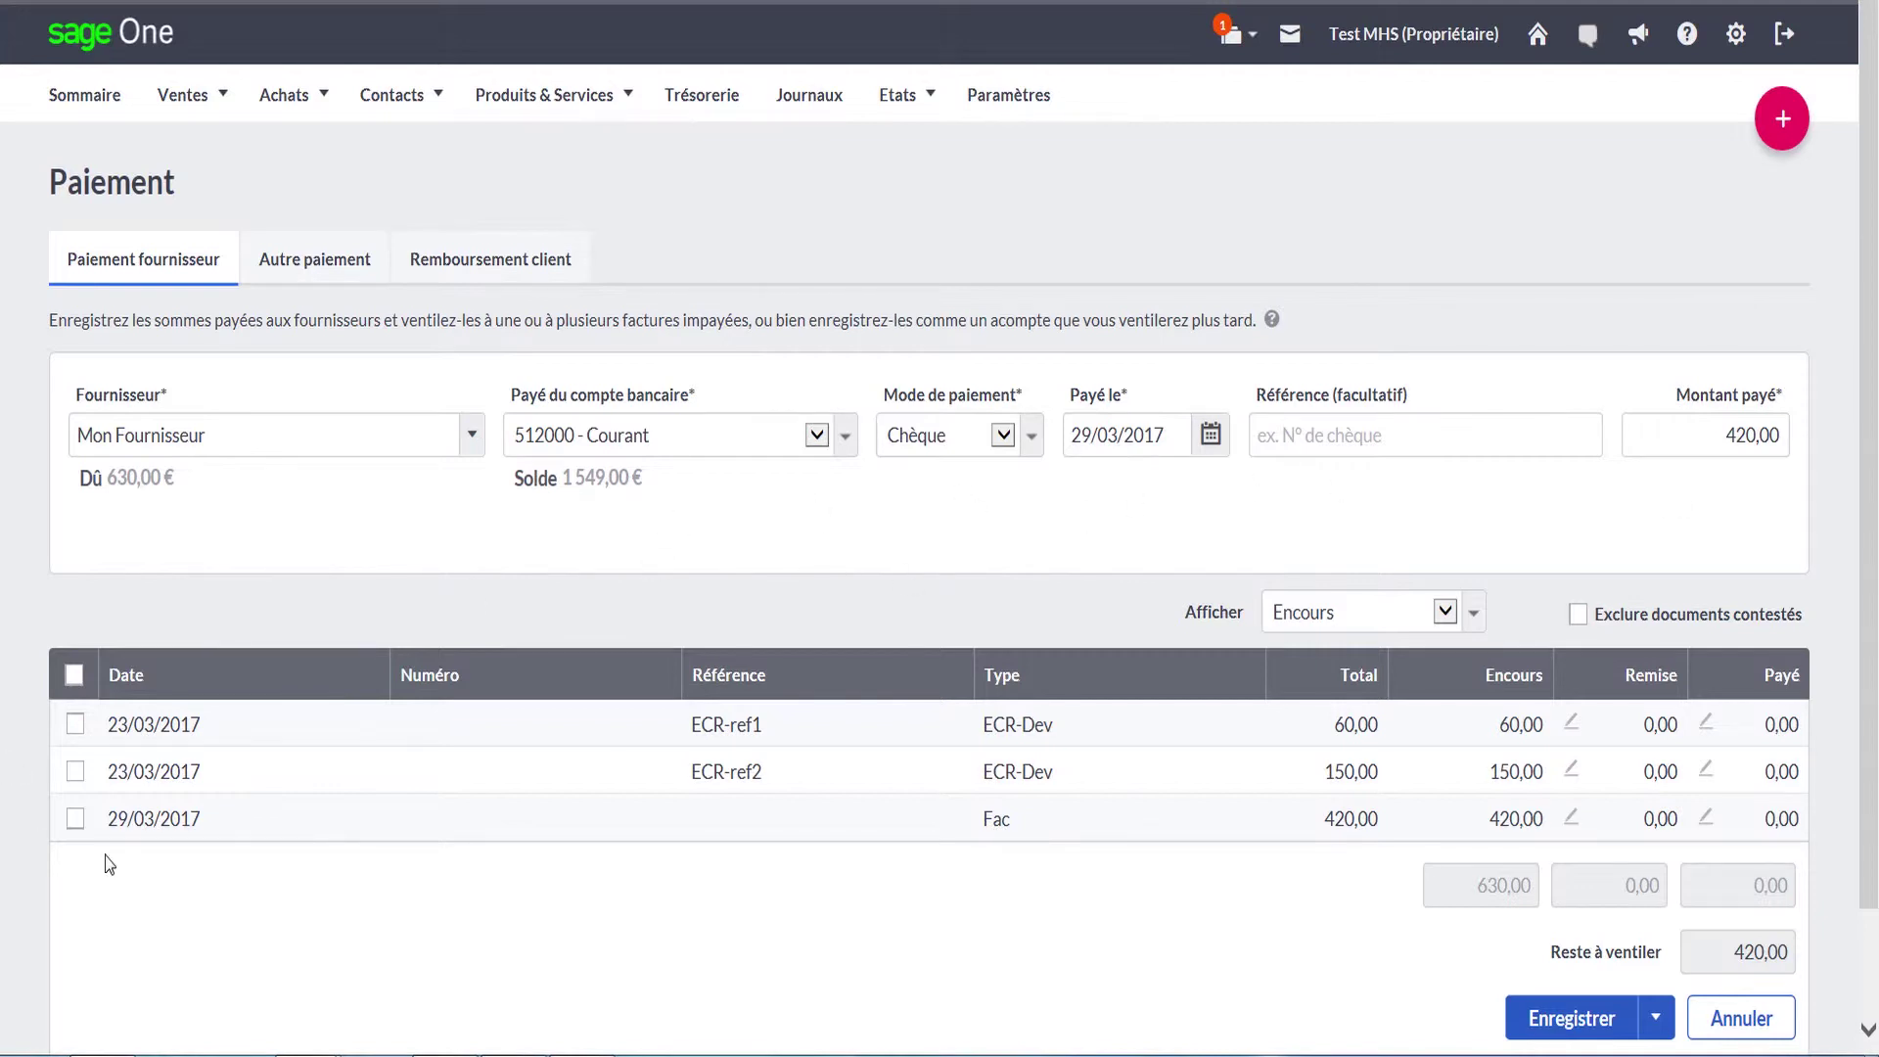
# Allocate the payment to the 29/03/2017 invoice (Fac) of 420,00 and save the supplier payment
pyautogui.click(75, 818)
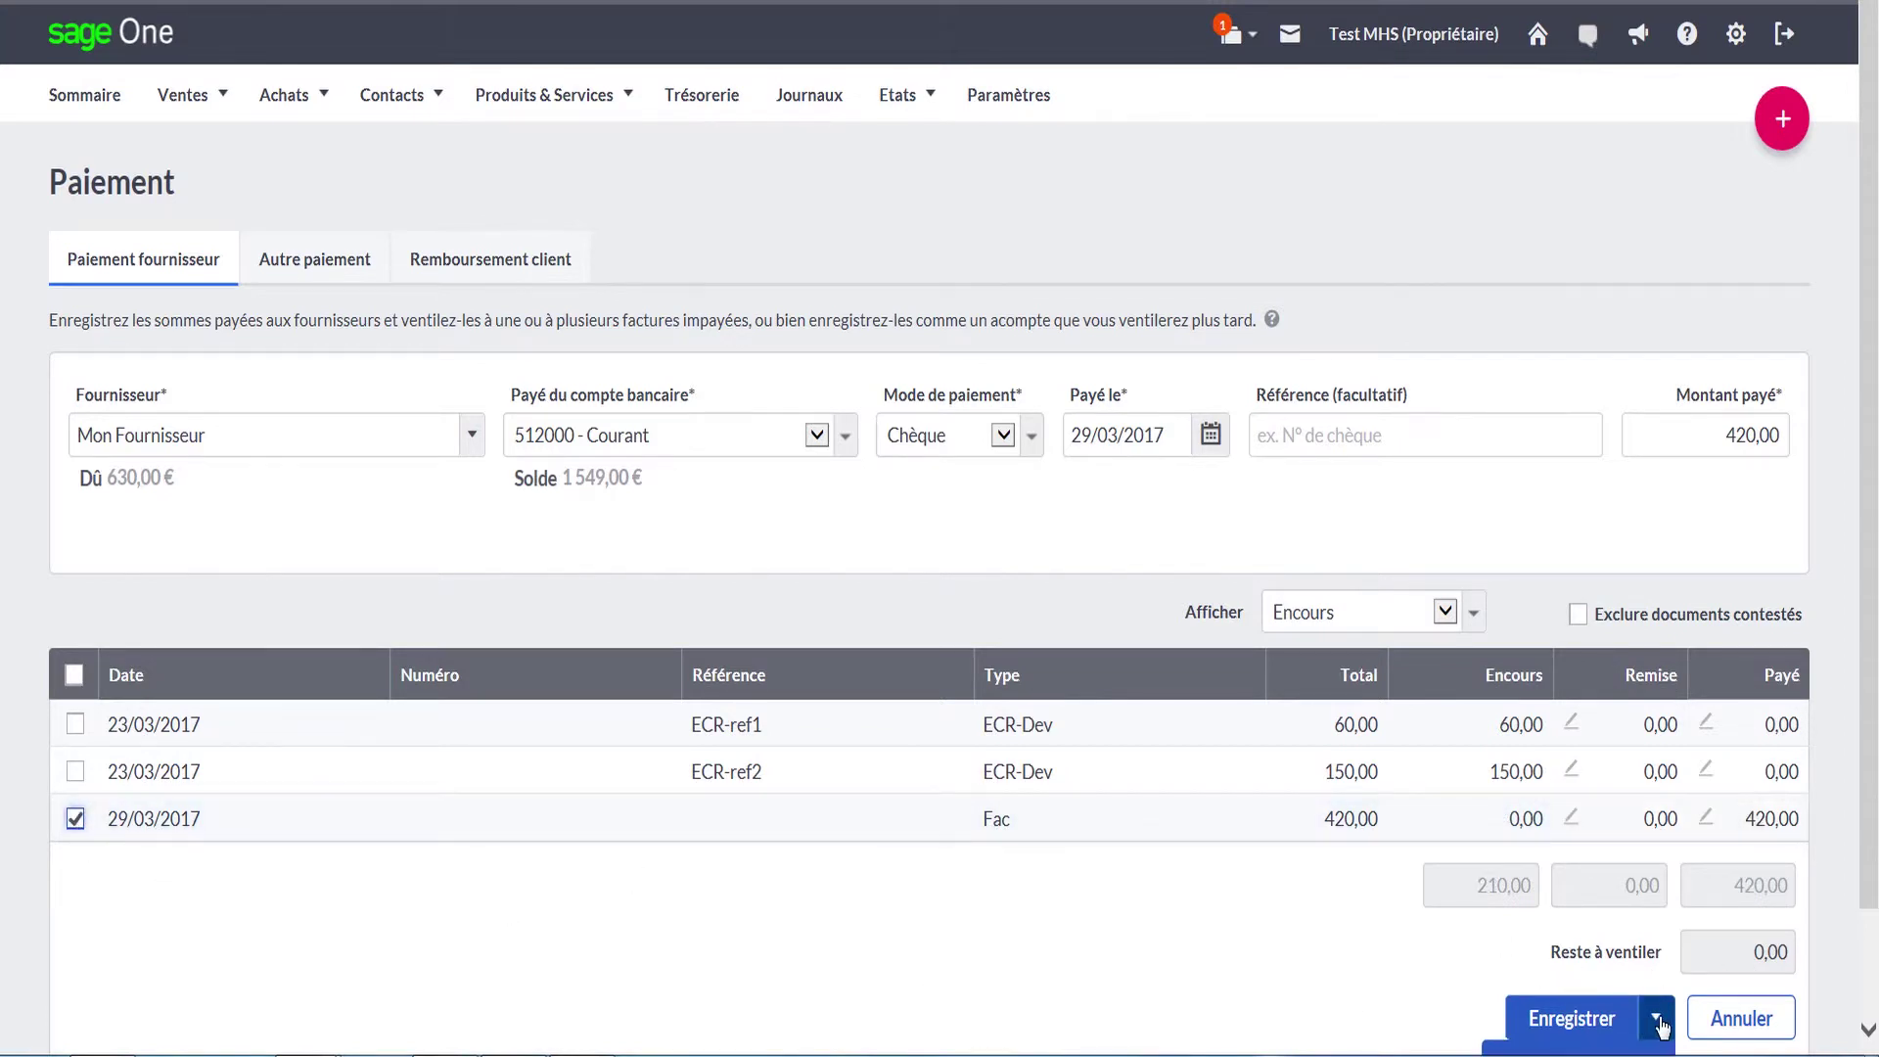
pyautogui.scroll(-2, 1745, 972)
pyautogui.click(1655, 928)
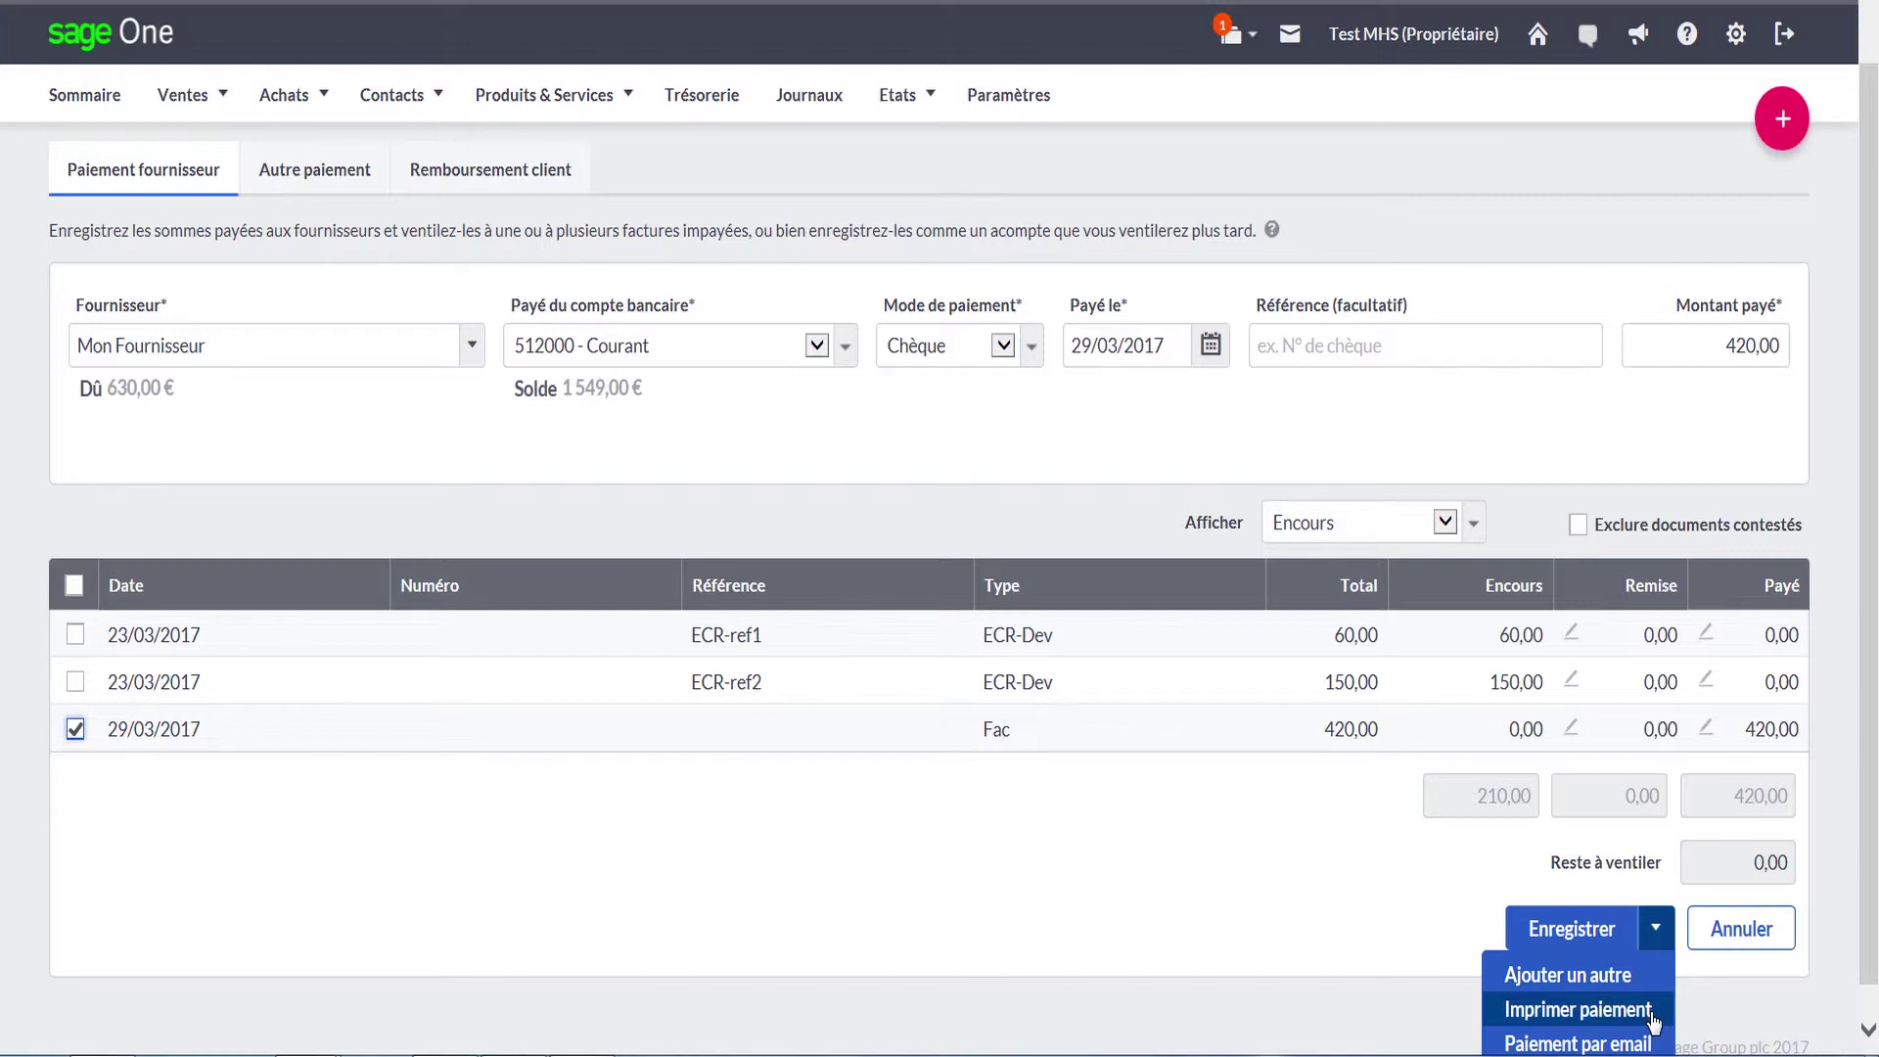
pyautogui.moveTo(1666, 946)
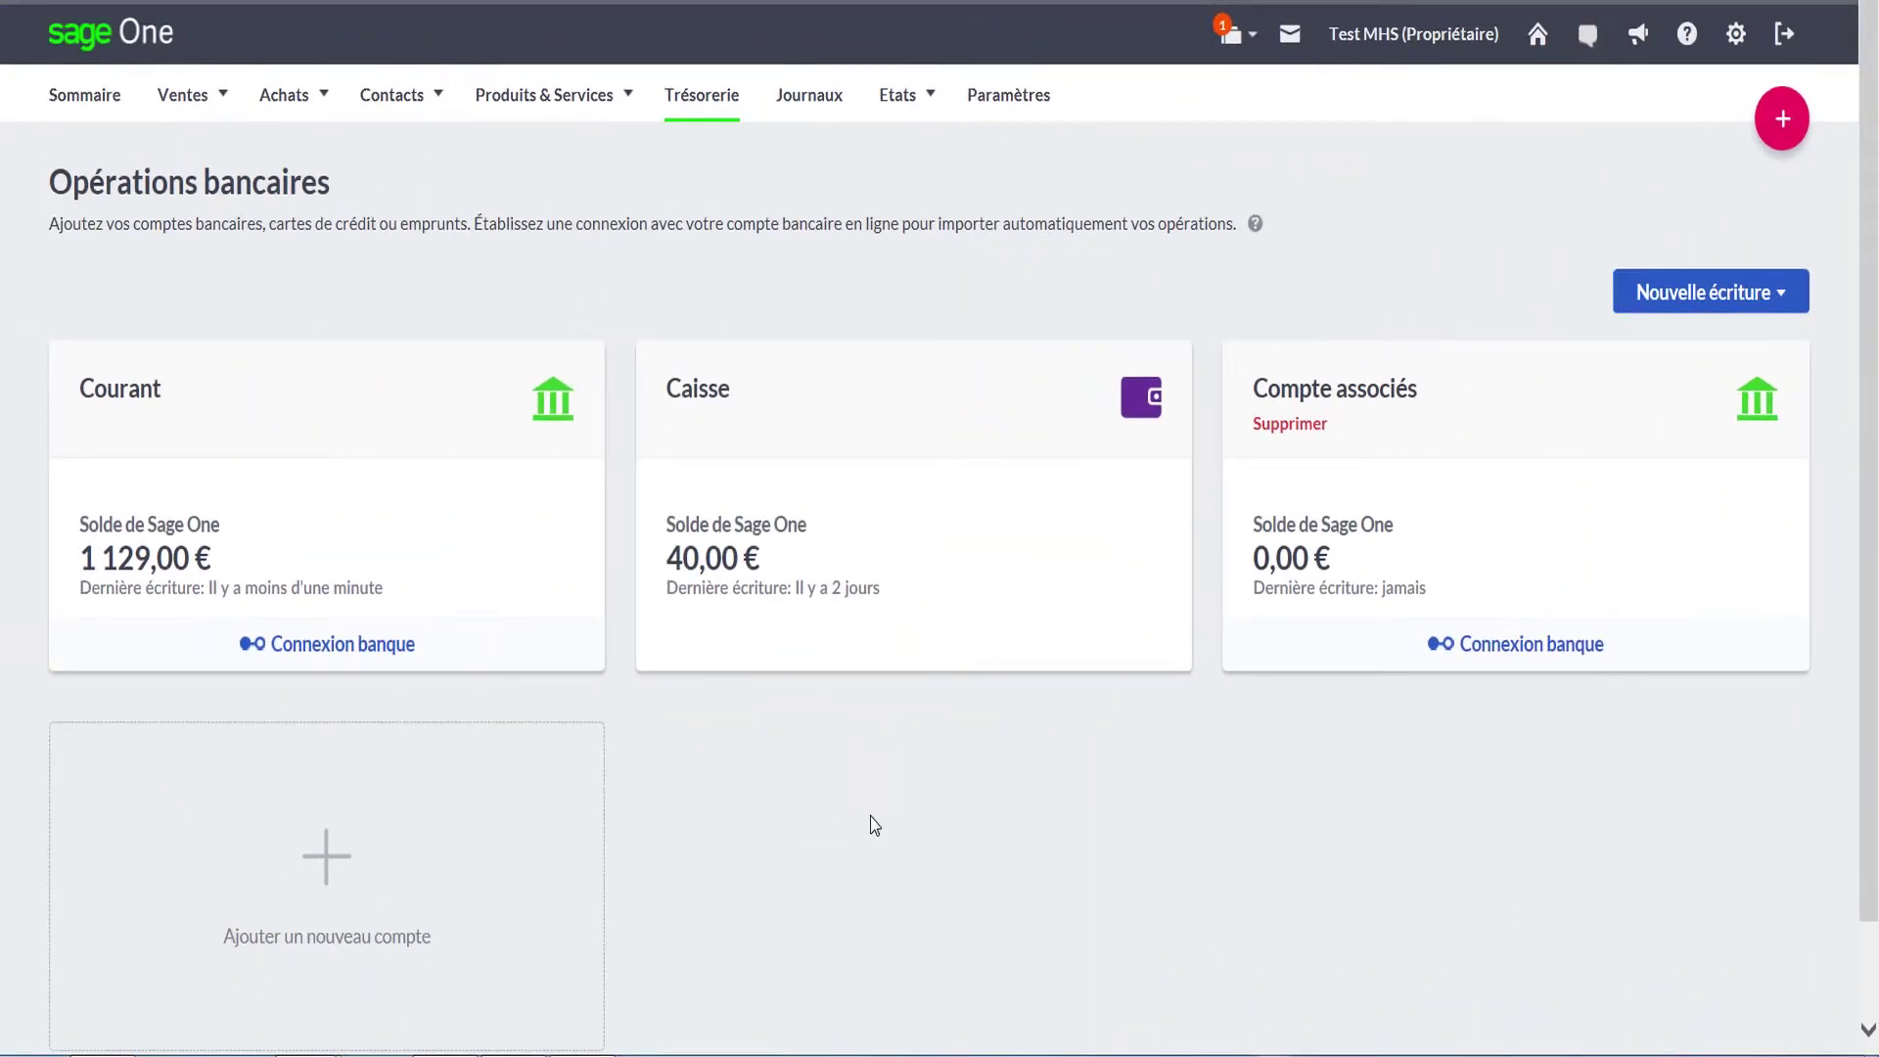
# Start another new Achat/paiement entry and switch it to the Autre paiement type
pyautogui.click(1732, 294)
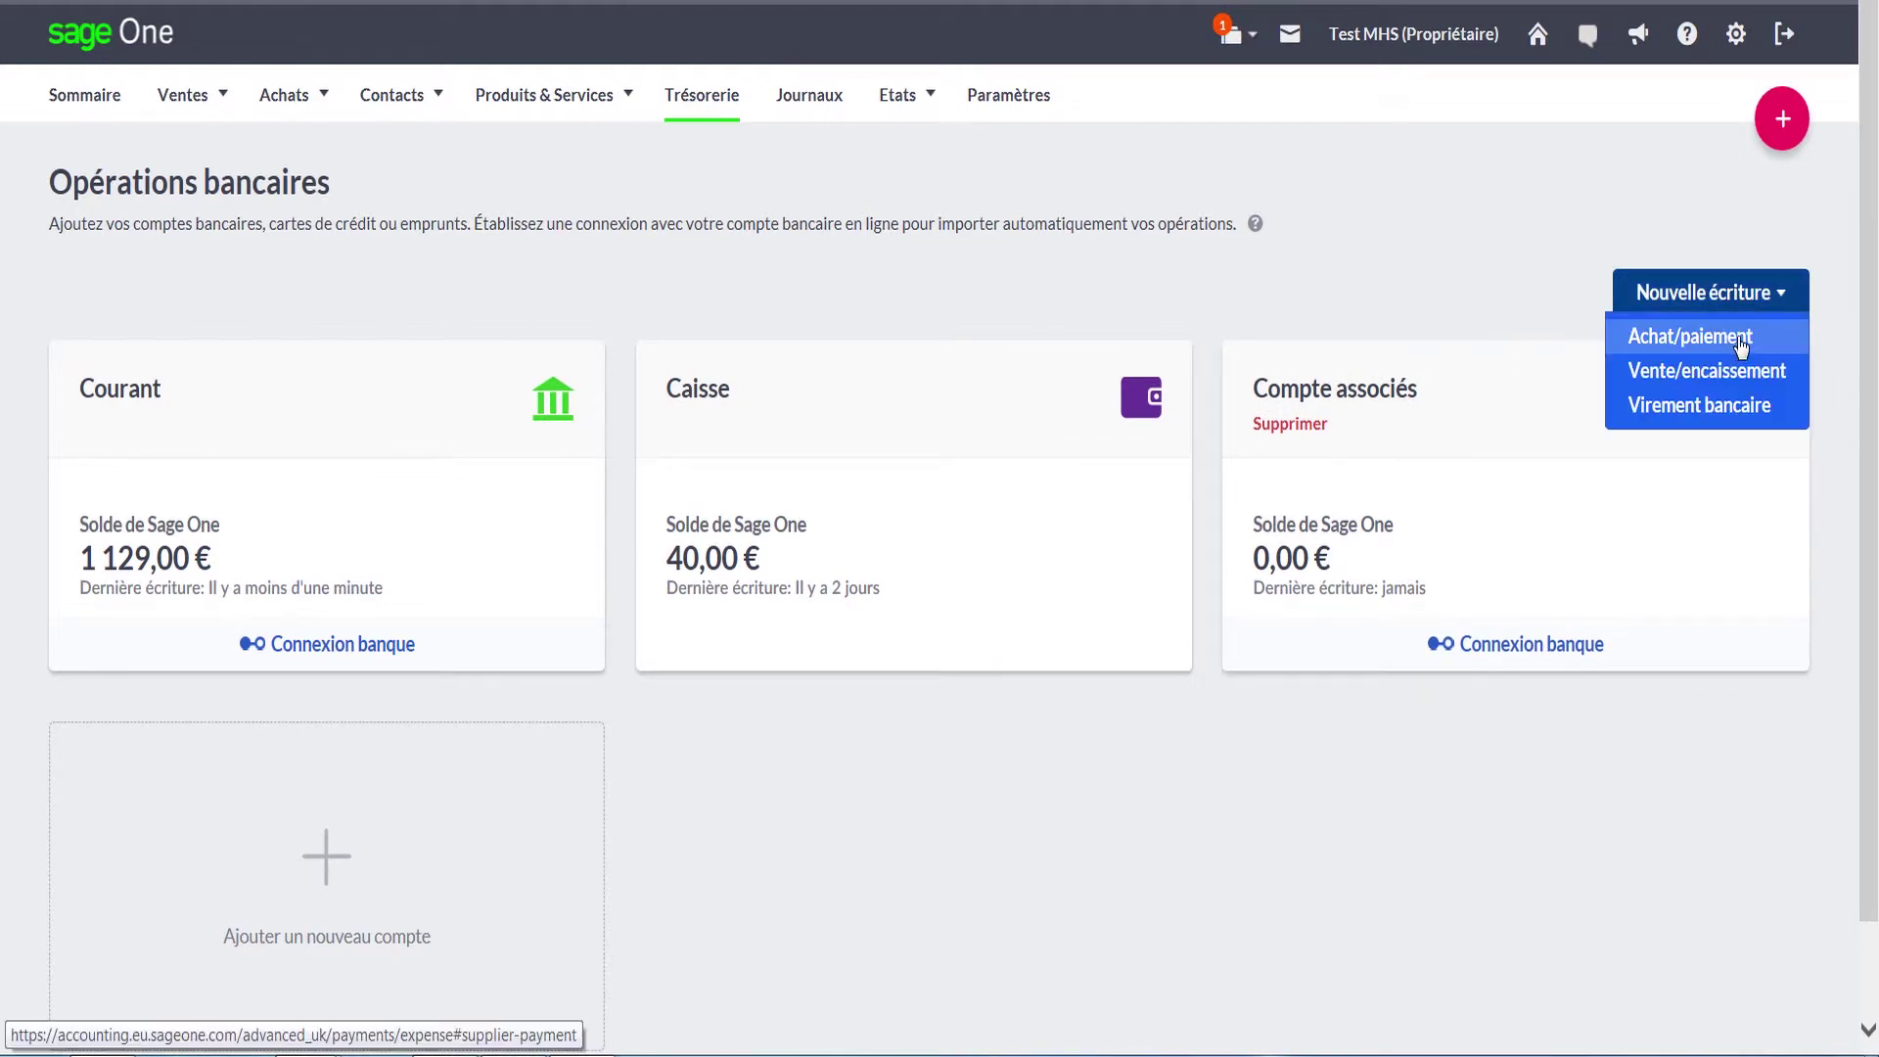
pyautogui.click(1742, 343)
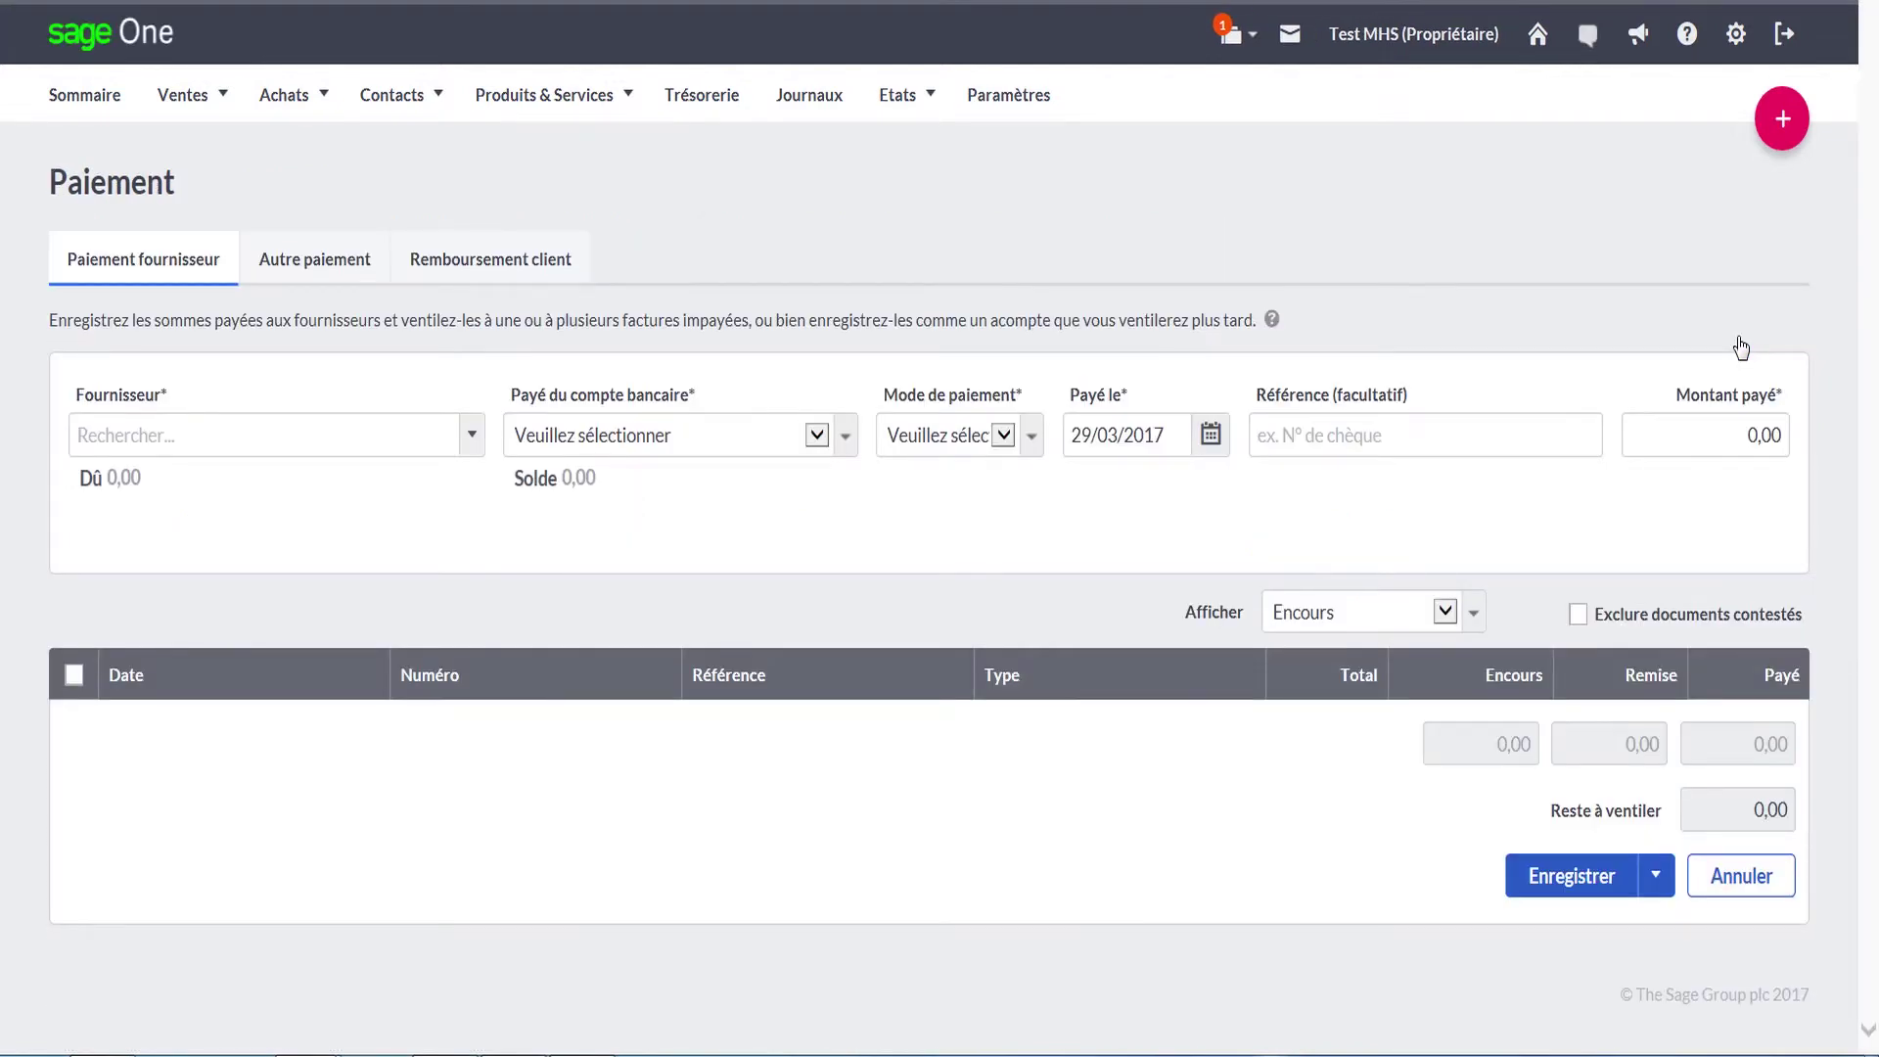
pyautogui.click(310, 278)
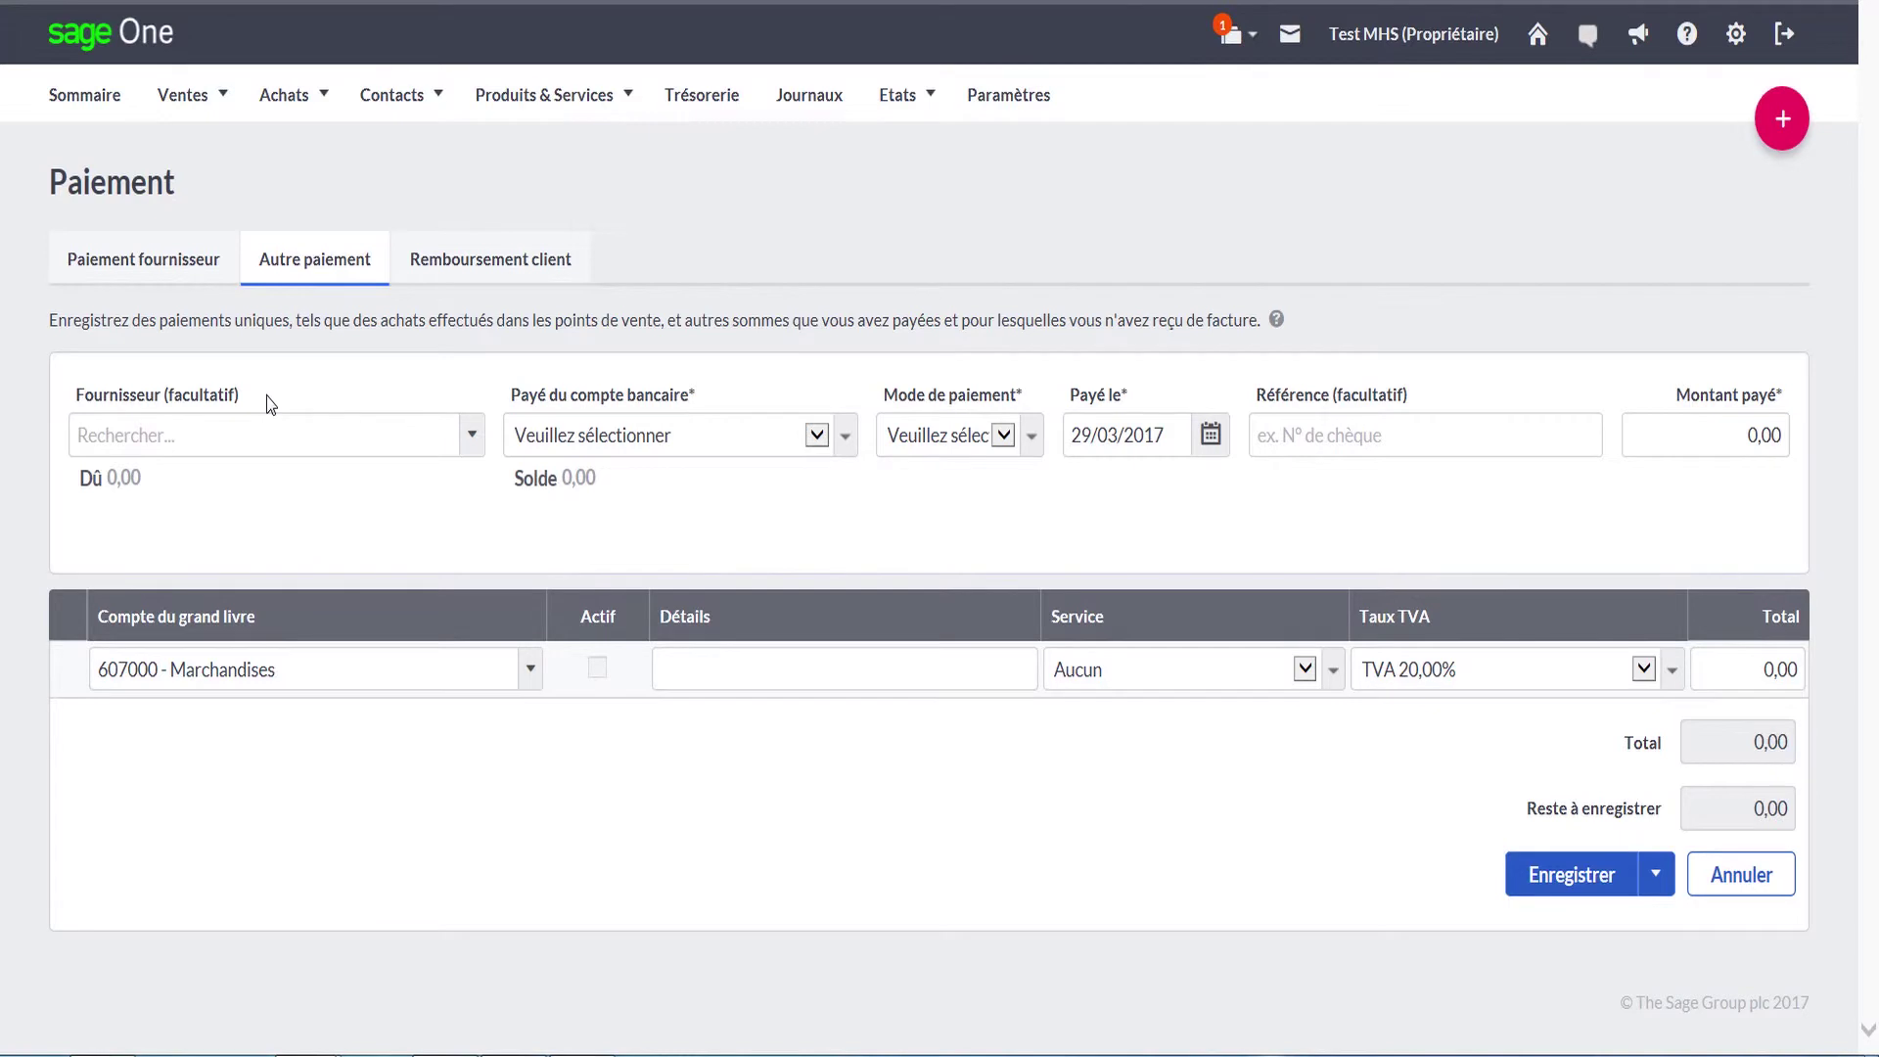
# Set the other payment to bank account 512000 - Courant, payment mode Chèque and paid amount 150,00
pyautogui.click(632, 396)
pyautogui.click(812, 435)
pyautogui.click(590, 484)
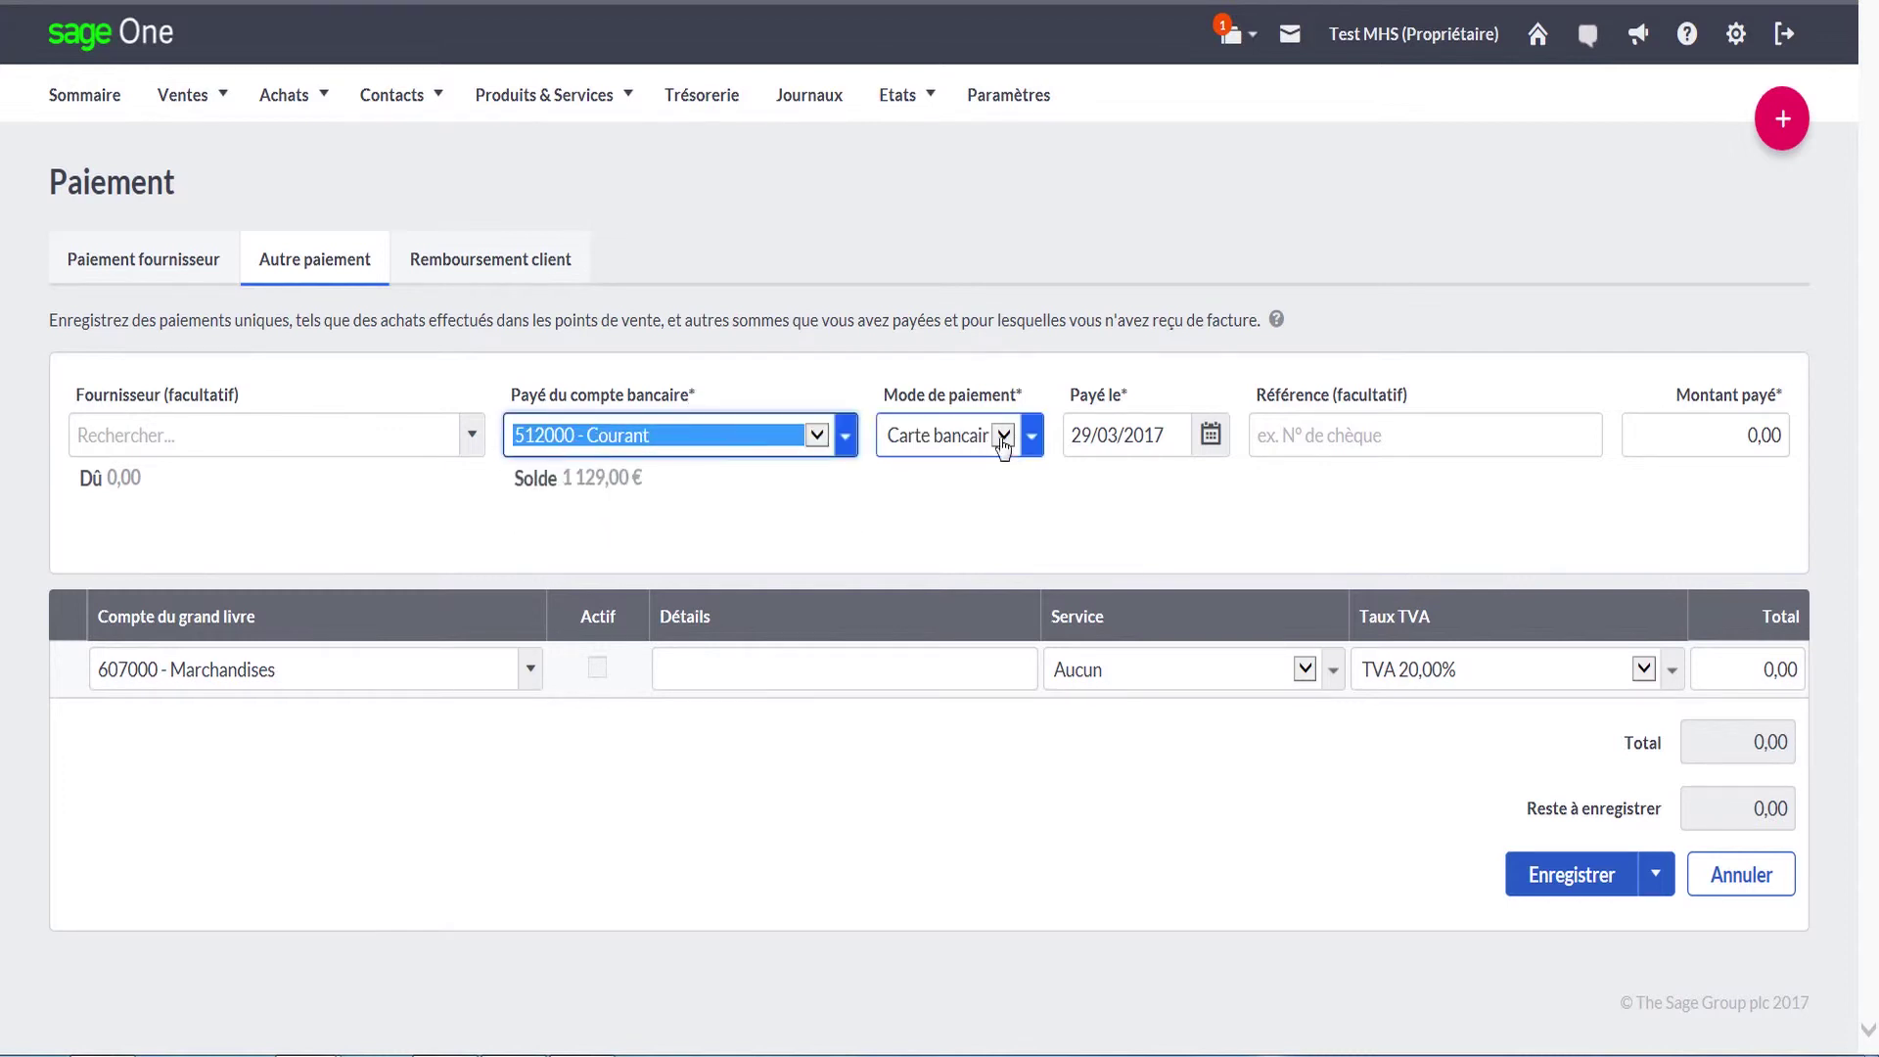
pyautogui.click(979, 435)
pyautogui.click(973, 160)
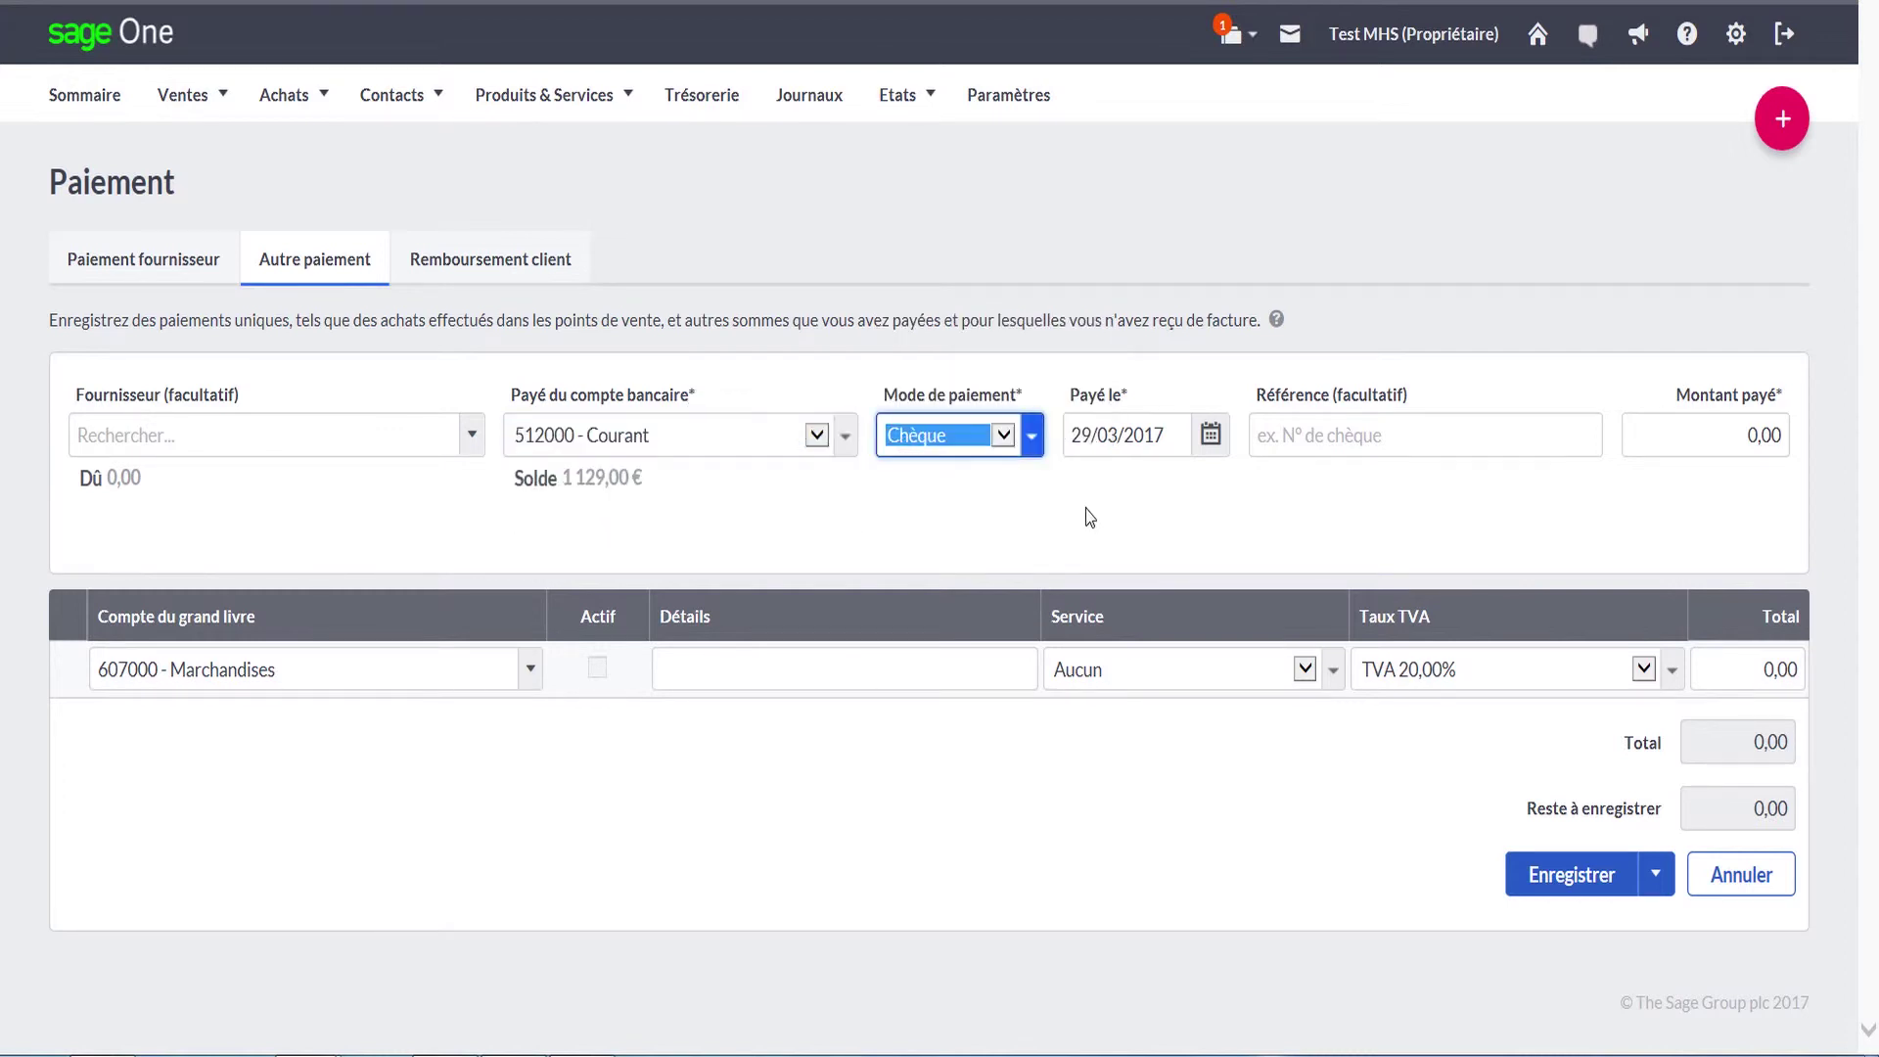
pyautogui.click(1727, 436)
pyautogui.write('150')
pyautogui.click(314, 826)
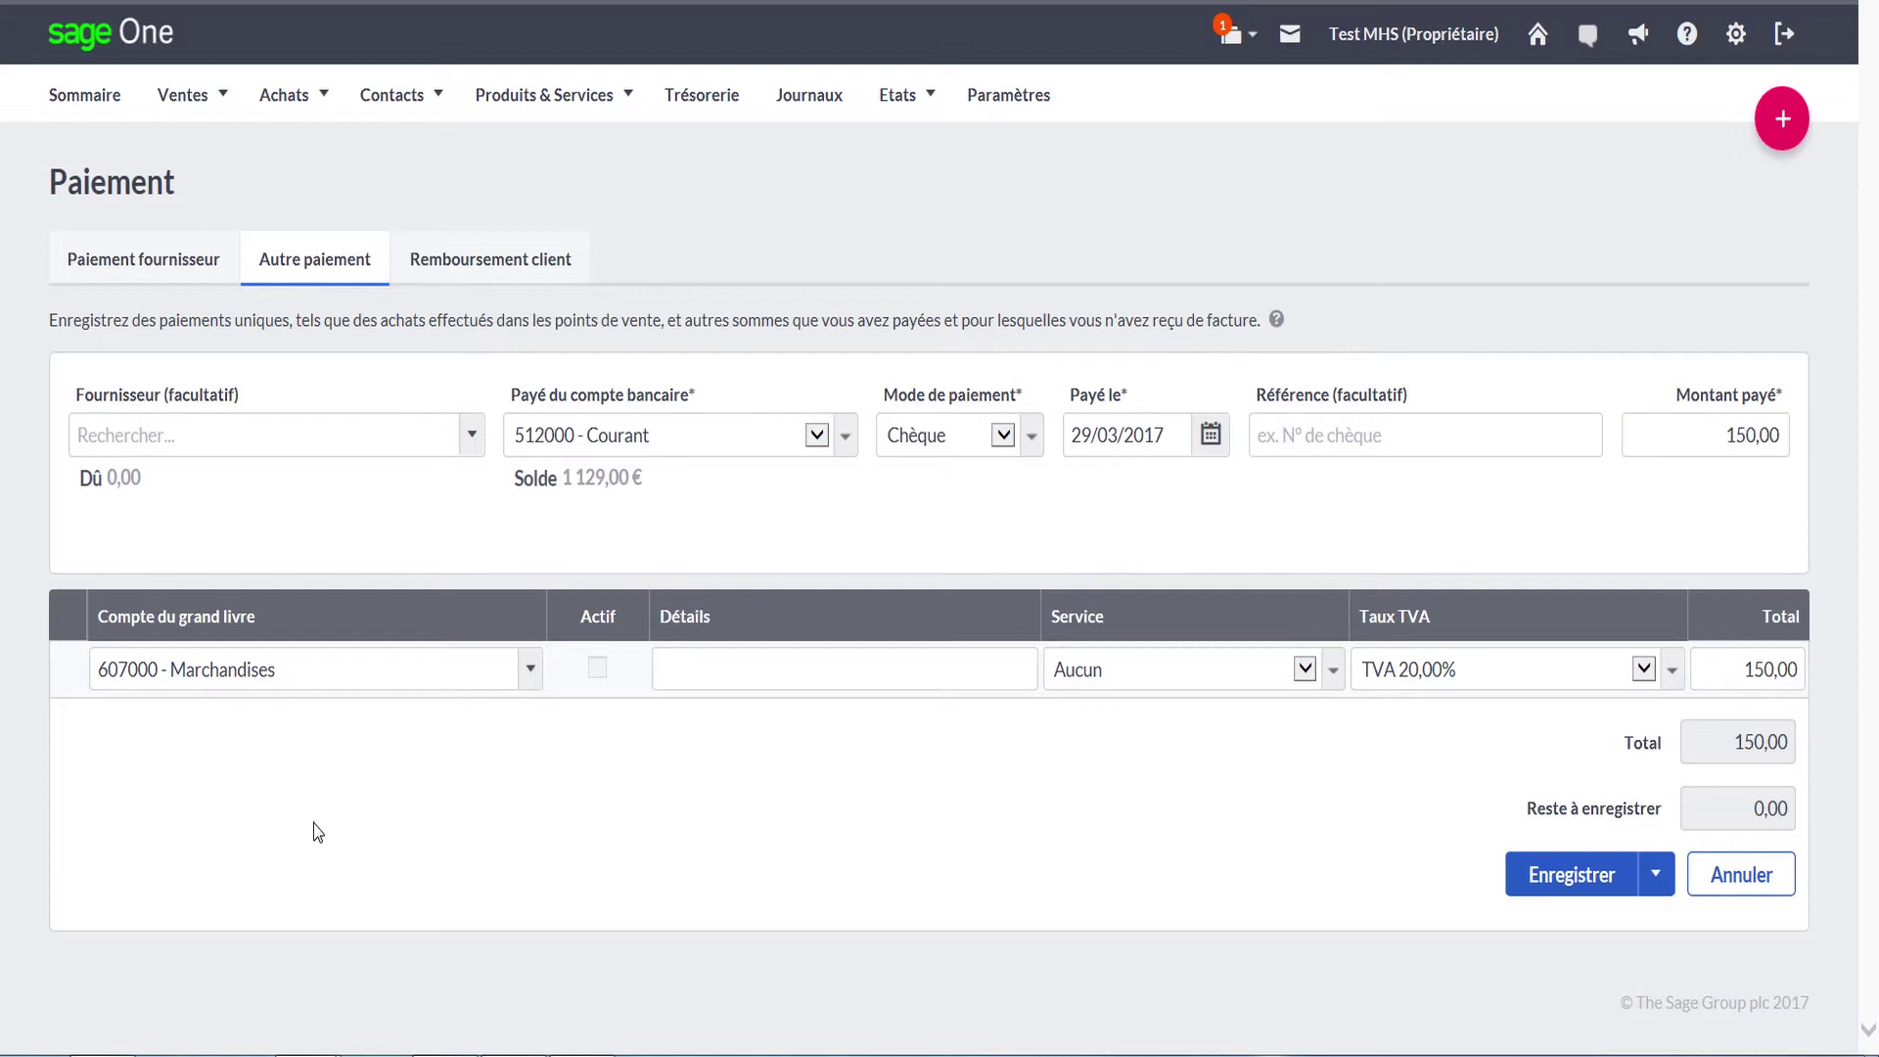
# Review the ledger account choices, keep 607000 - Marchandises, and save the other payment
pyautogui.click(528, 676)
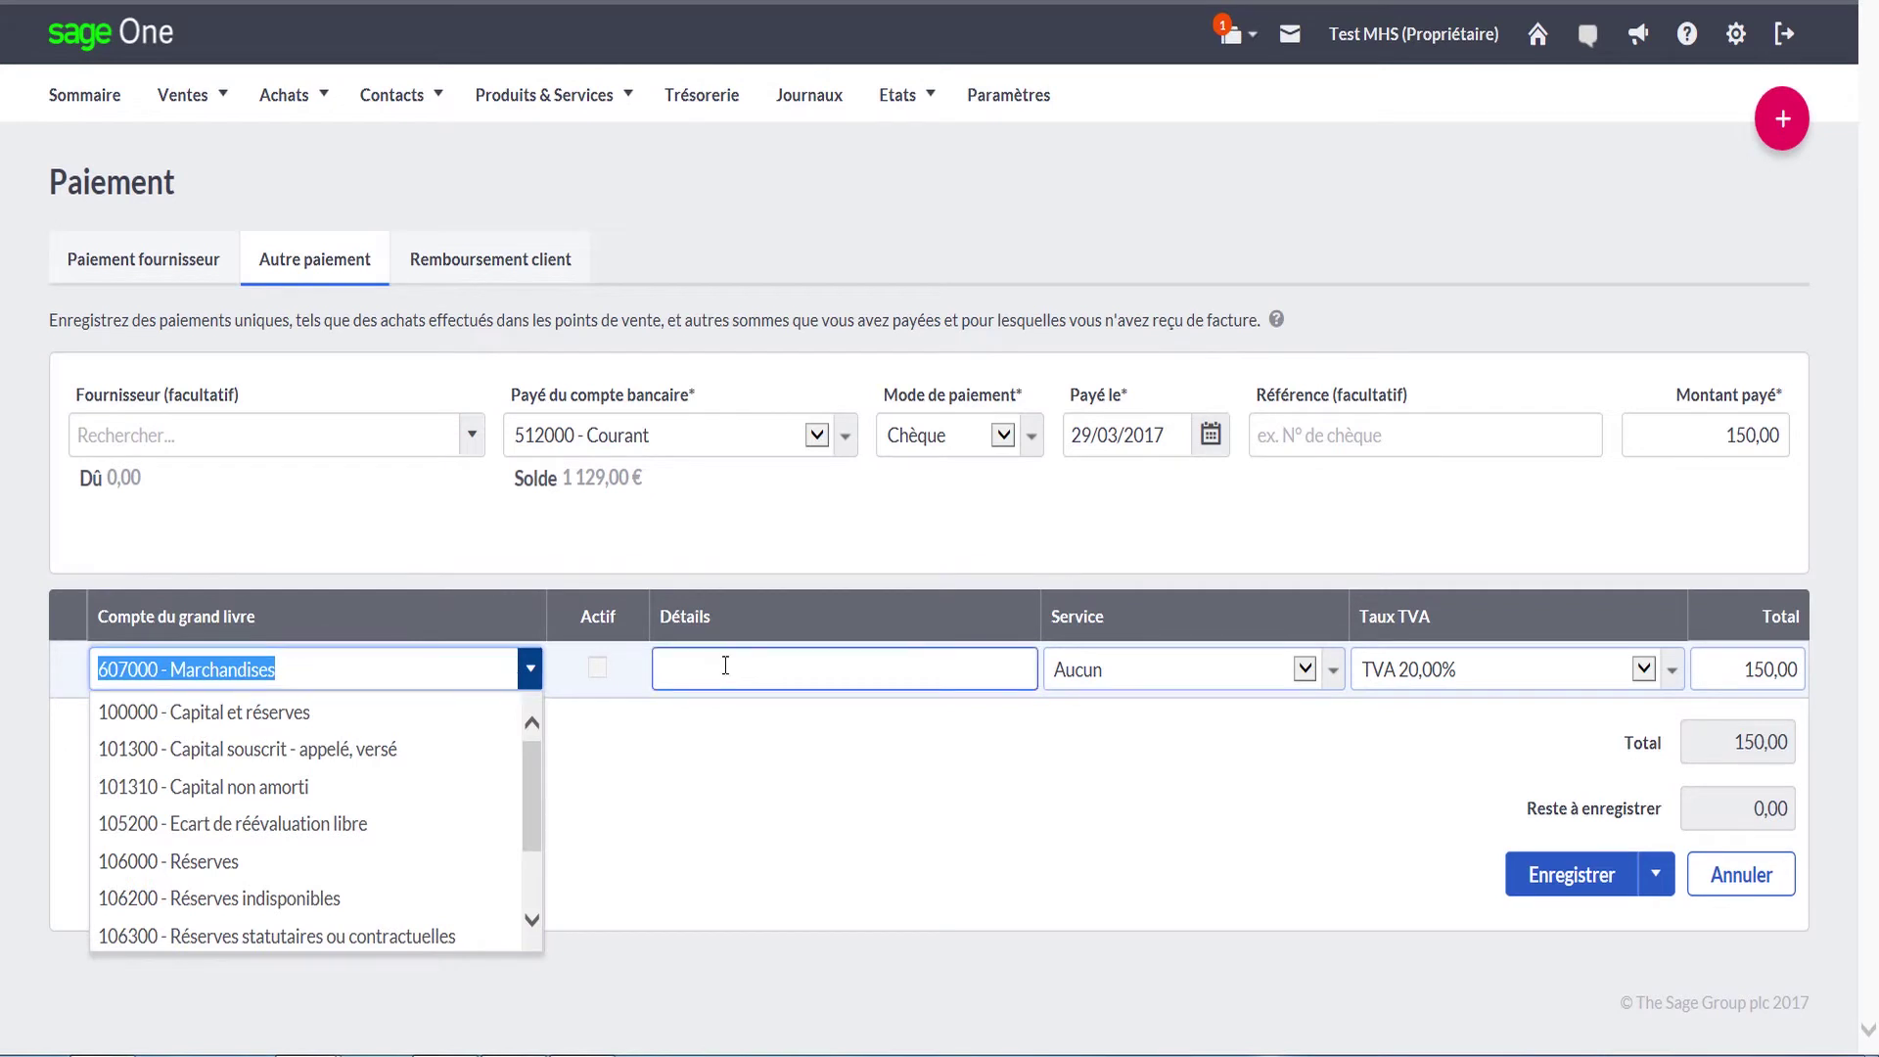
pyautogui.click(1481, 538)
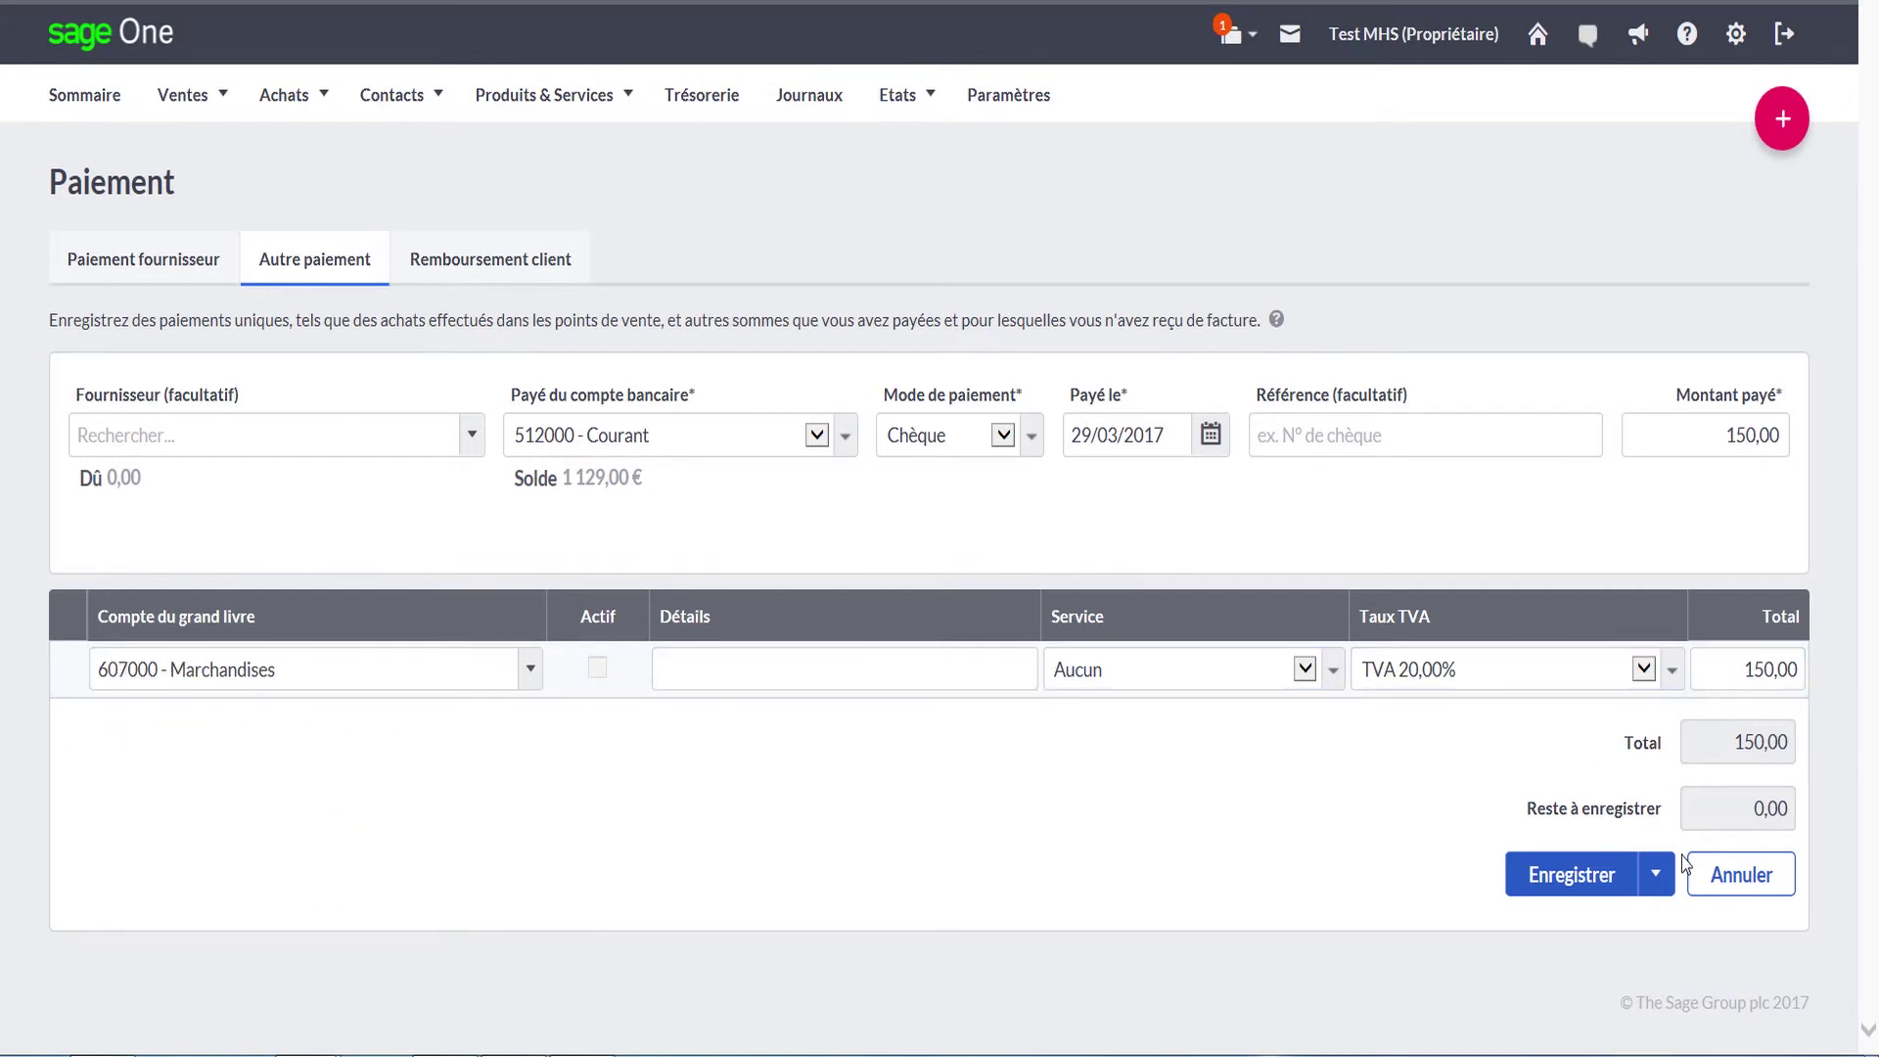
pyautogui.click(1664, 881)
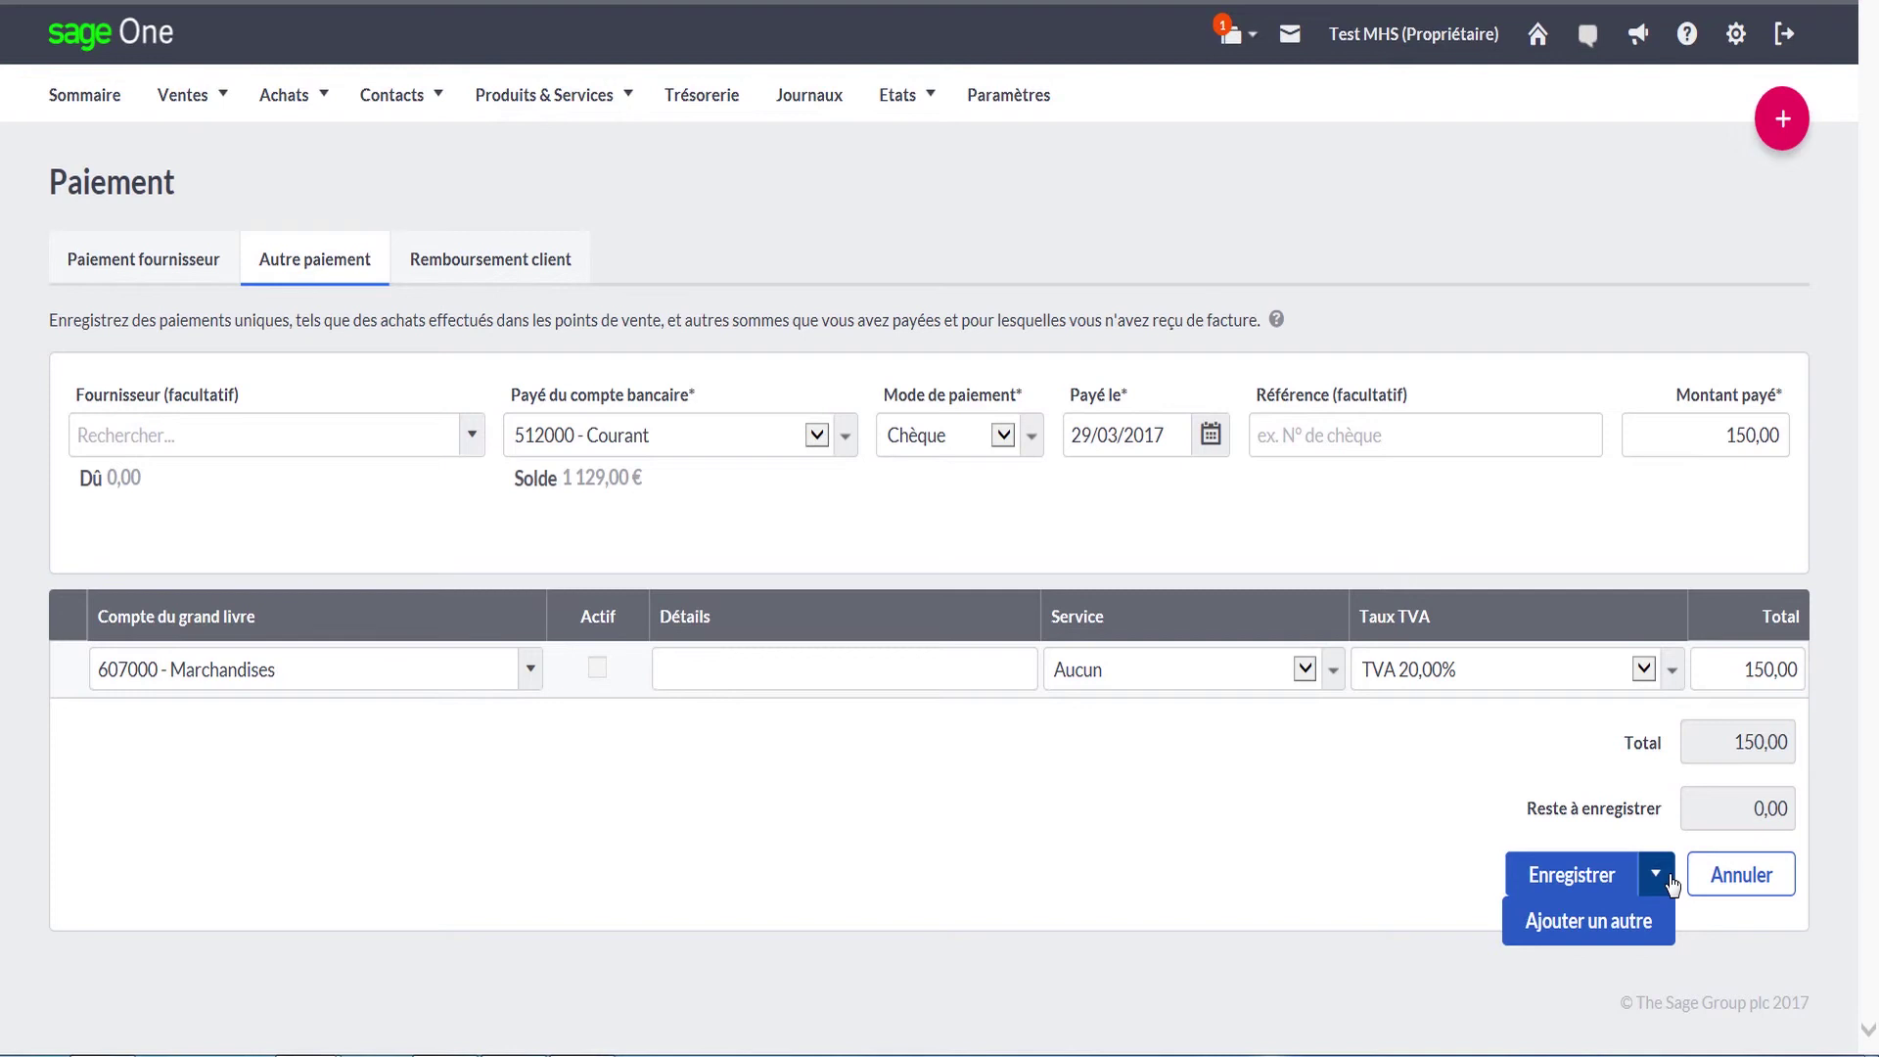
pyautogui.click(1576, 877)
pyautogui.click(1571, 877)
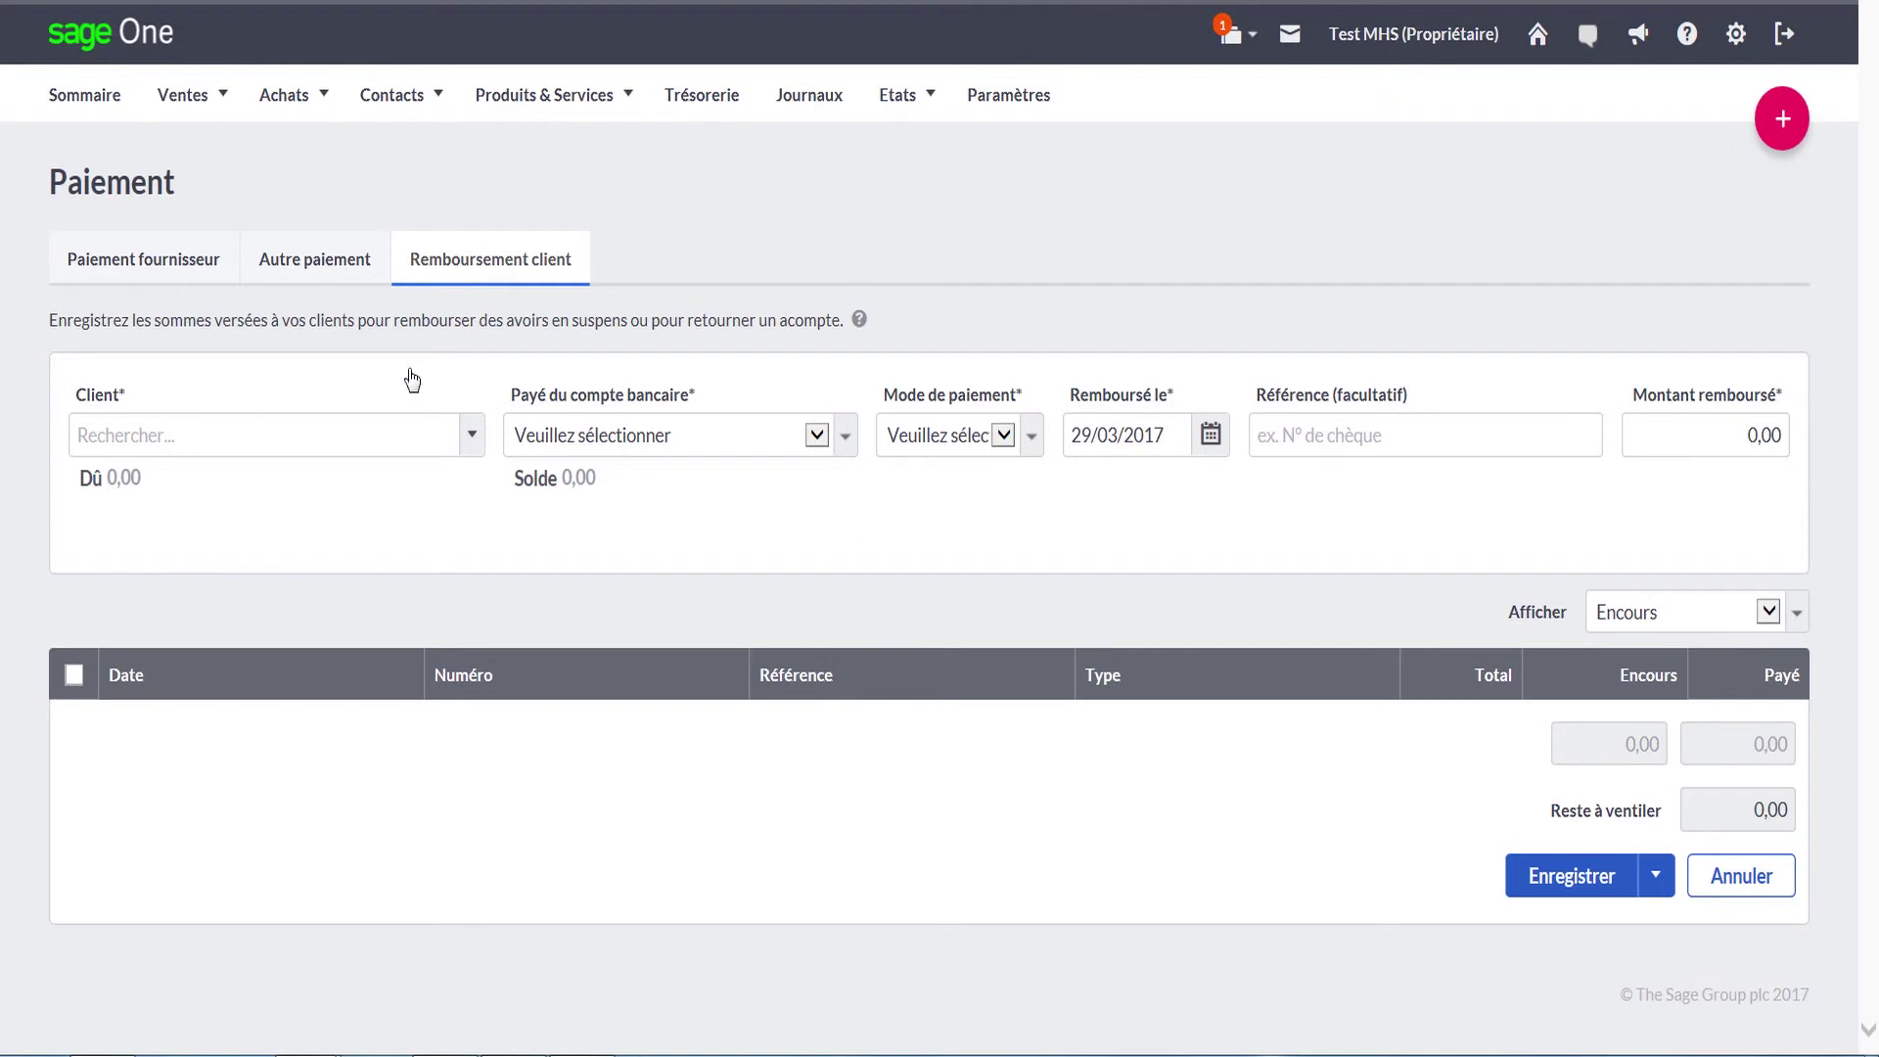
# Fill in the customer refund with client Body impact, bank account 512000 - Courant and payment mode Chèque
pyautogui.click(471, 452)
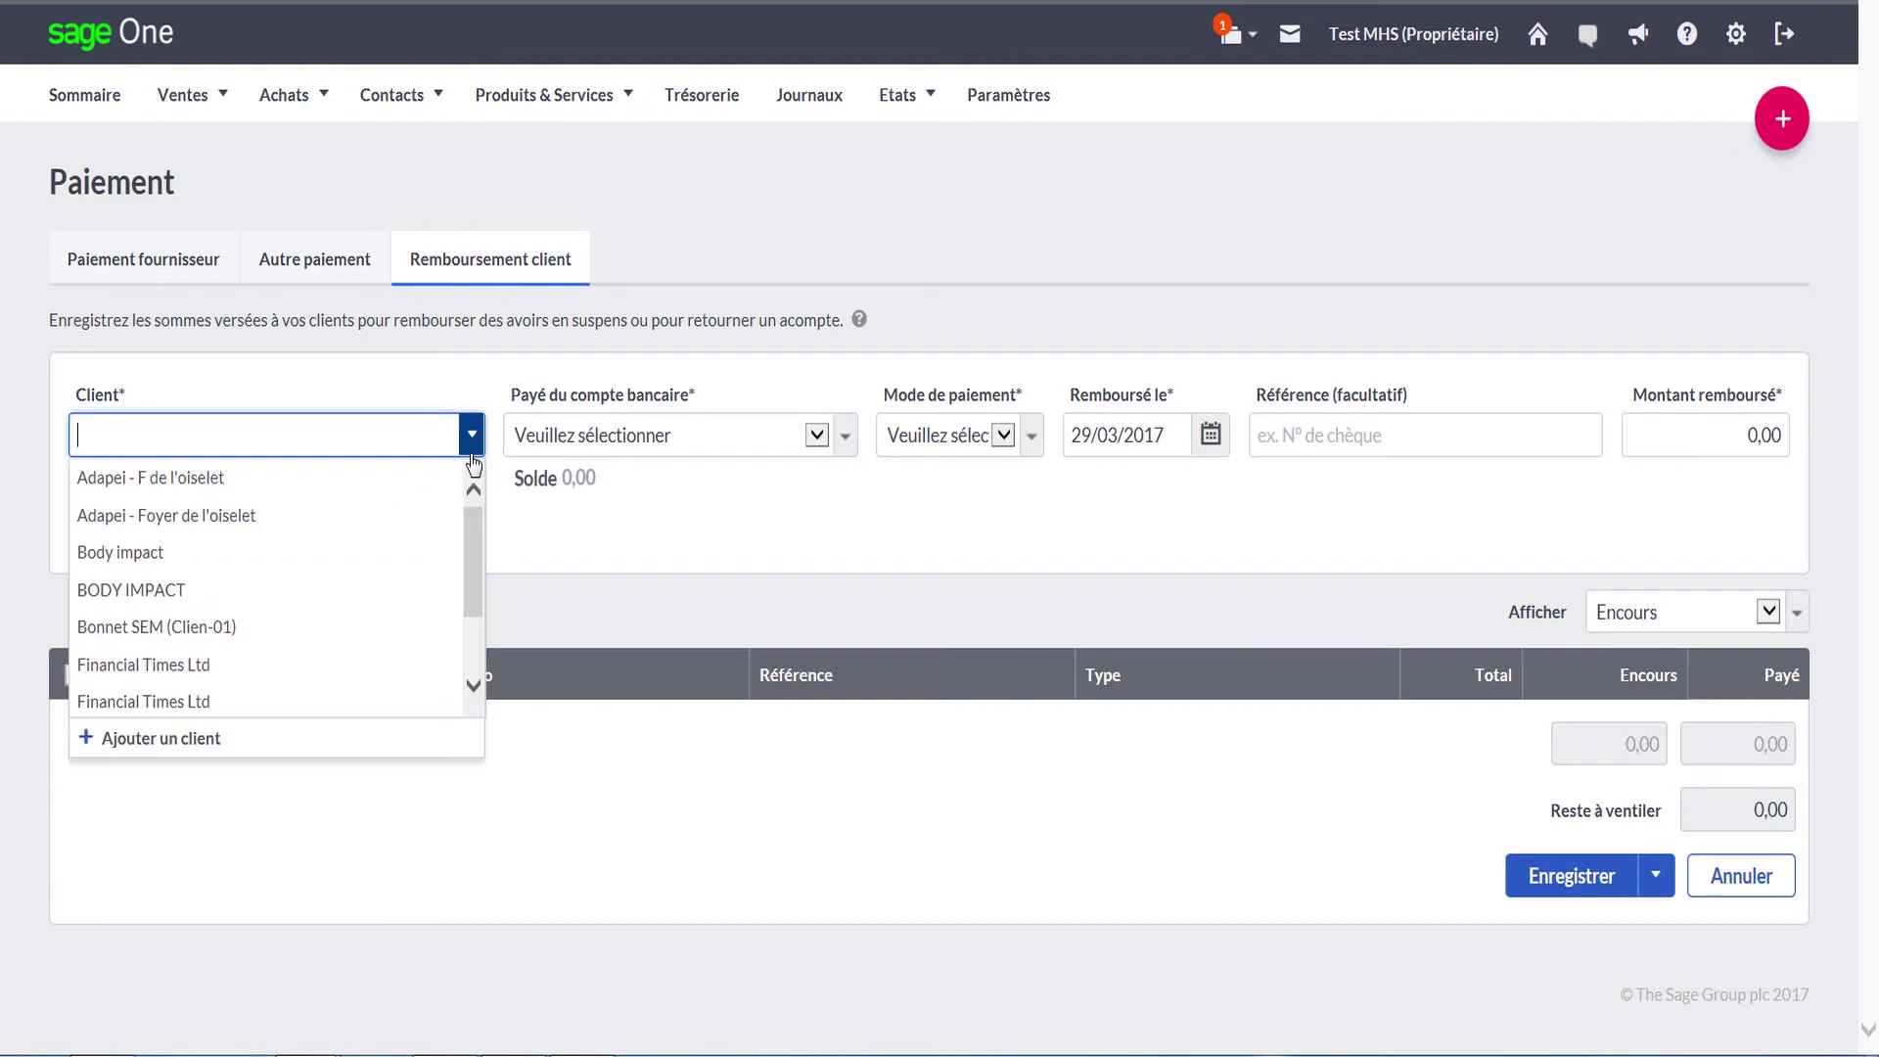
pyautogui.click(170, 556)
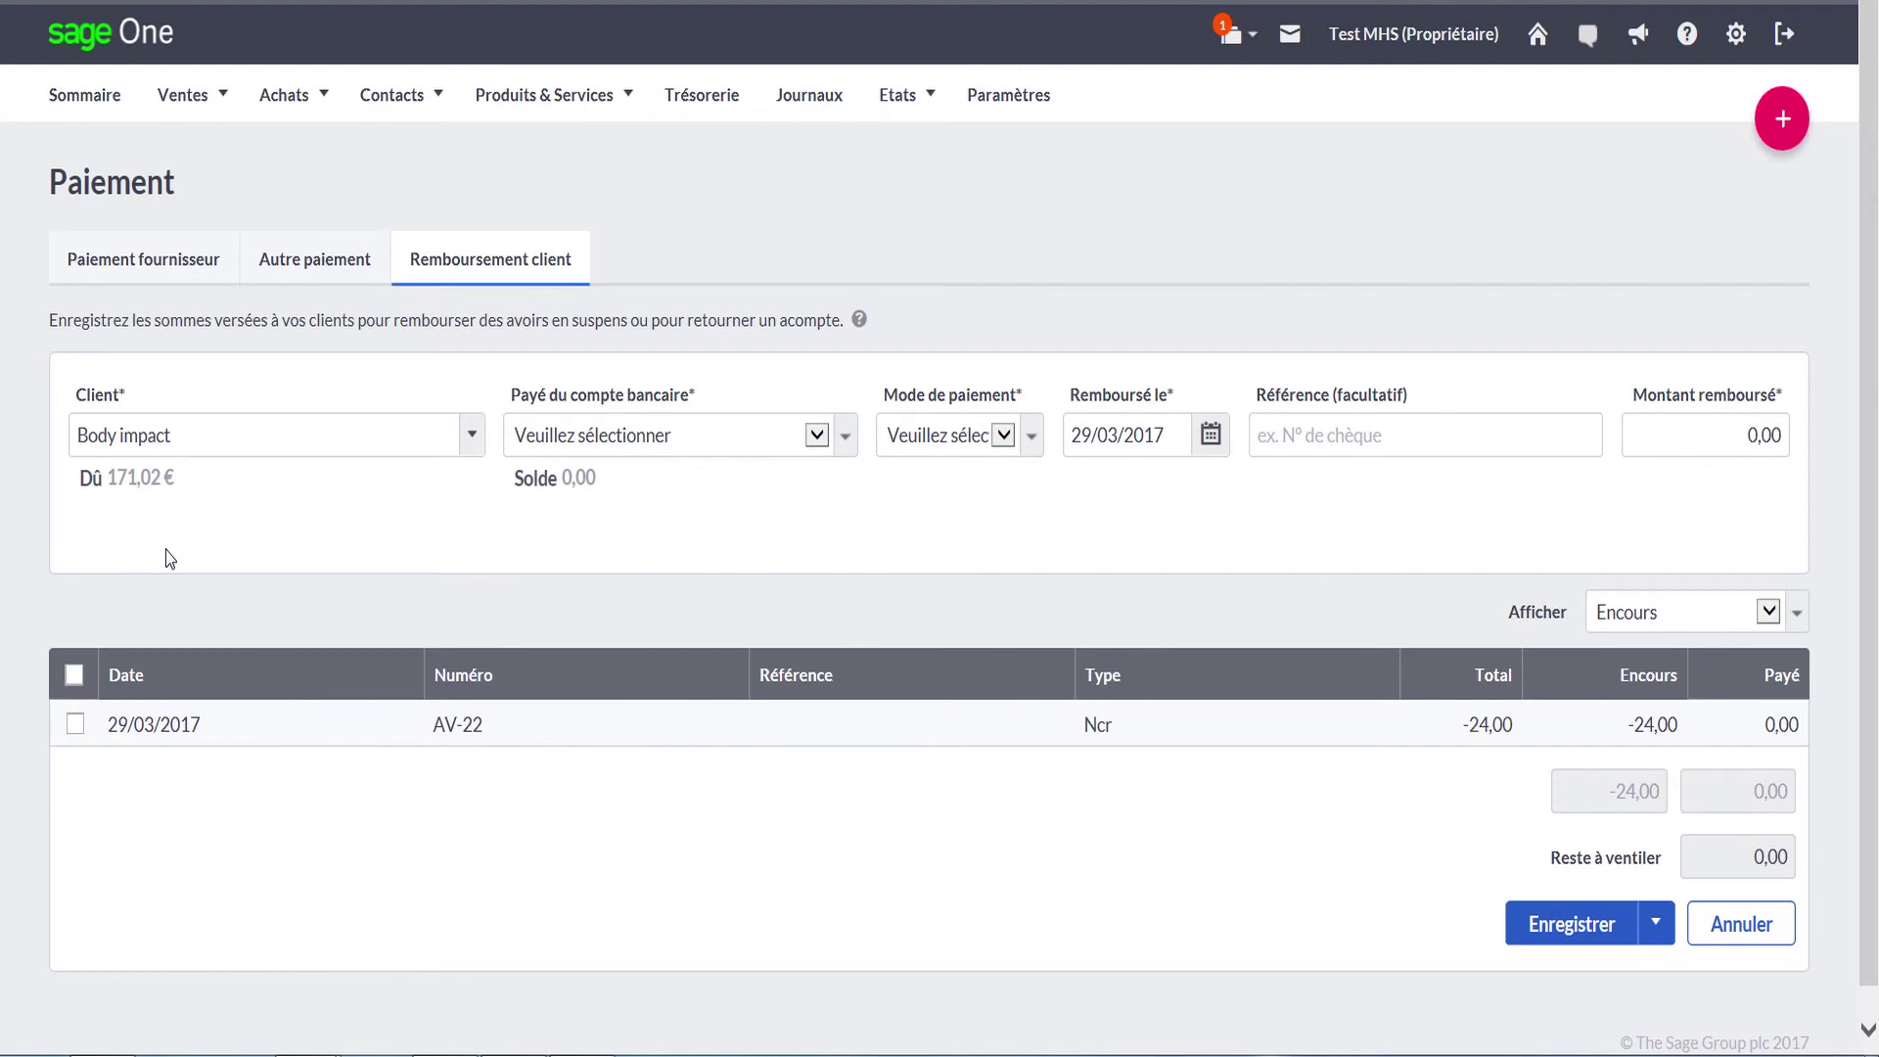
pyautogui.click(705, 435)
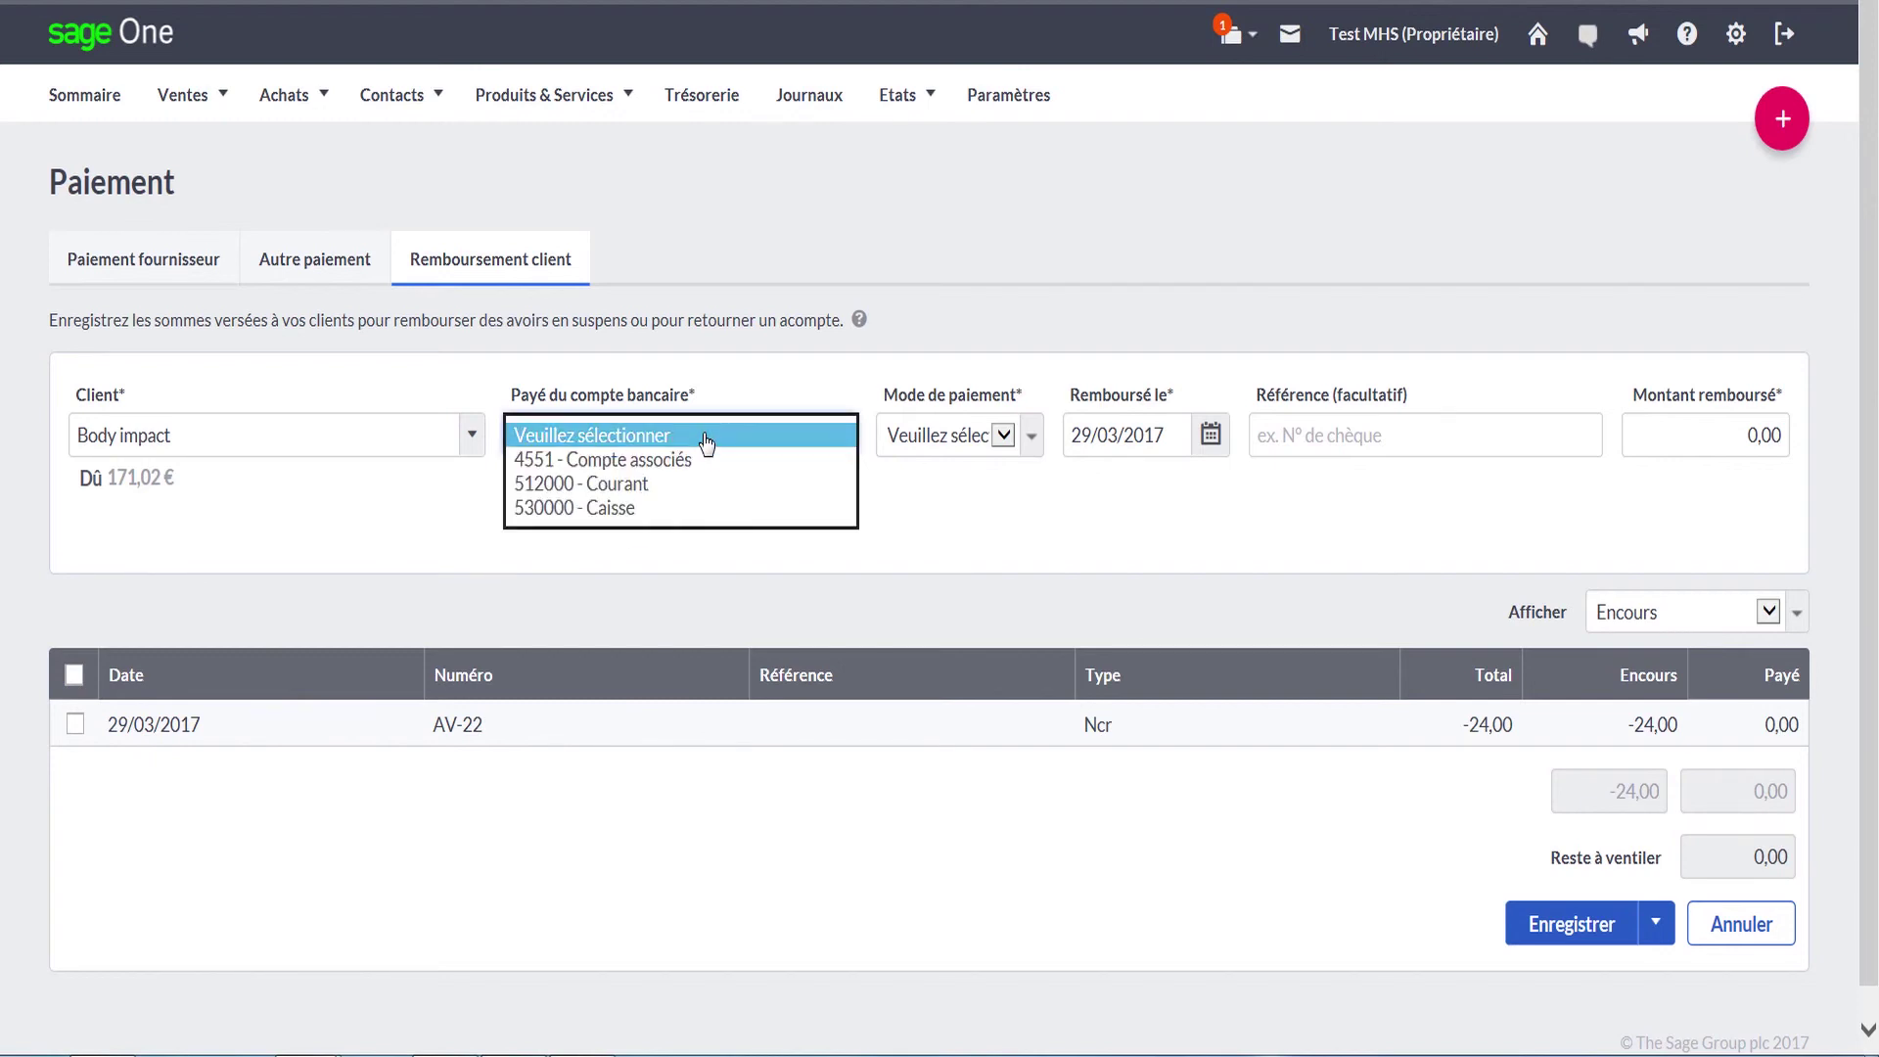
pyautogui.click(661, 483)
pyautogui.click(925, 390)
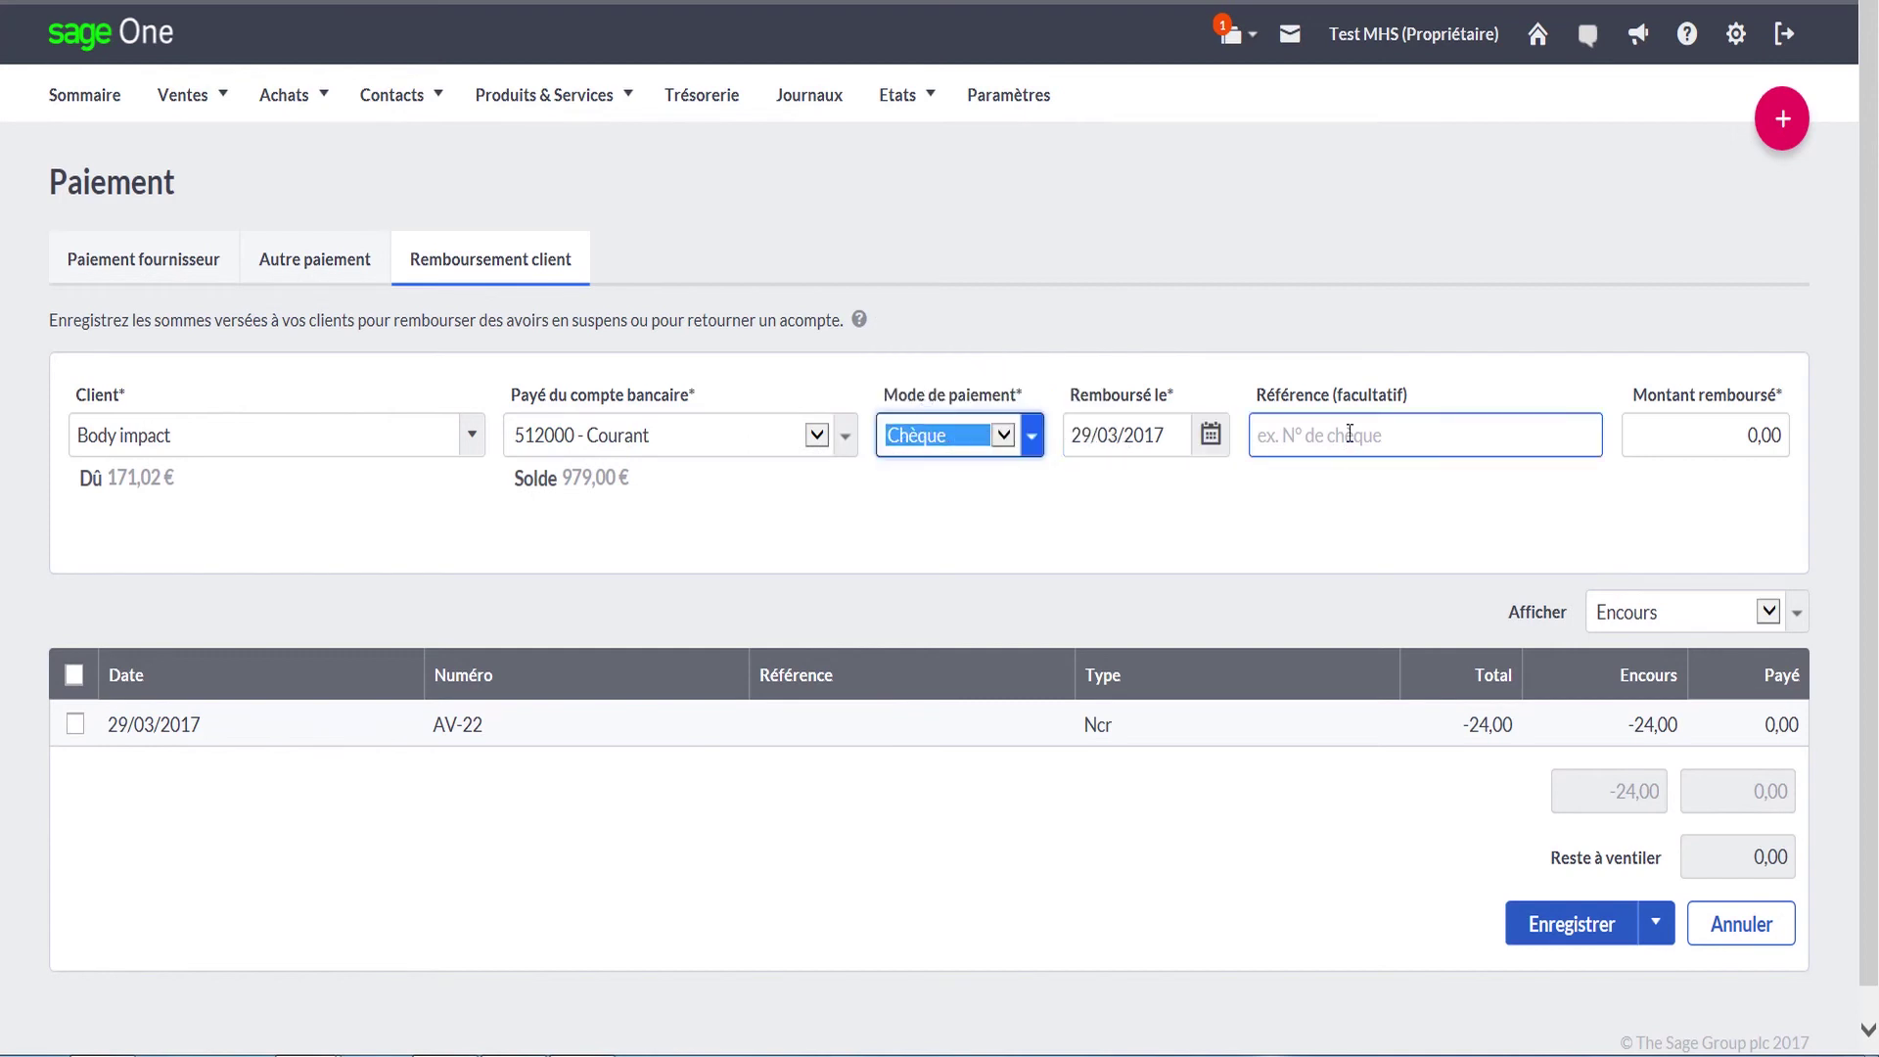
# Allocate the refund of 24,00 to credit note AV-22 and save the customer refund
pyautogui.click(72, 736)
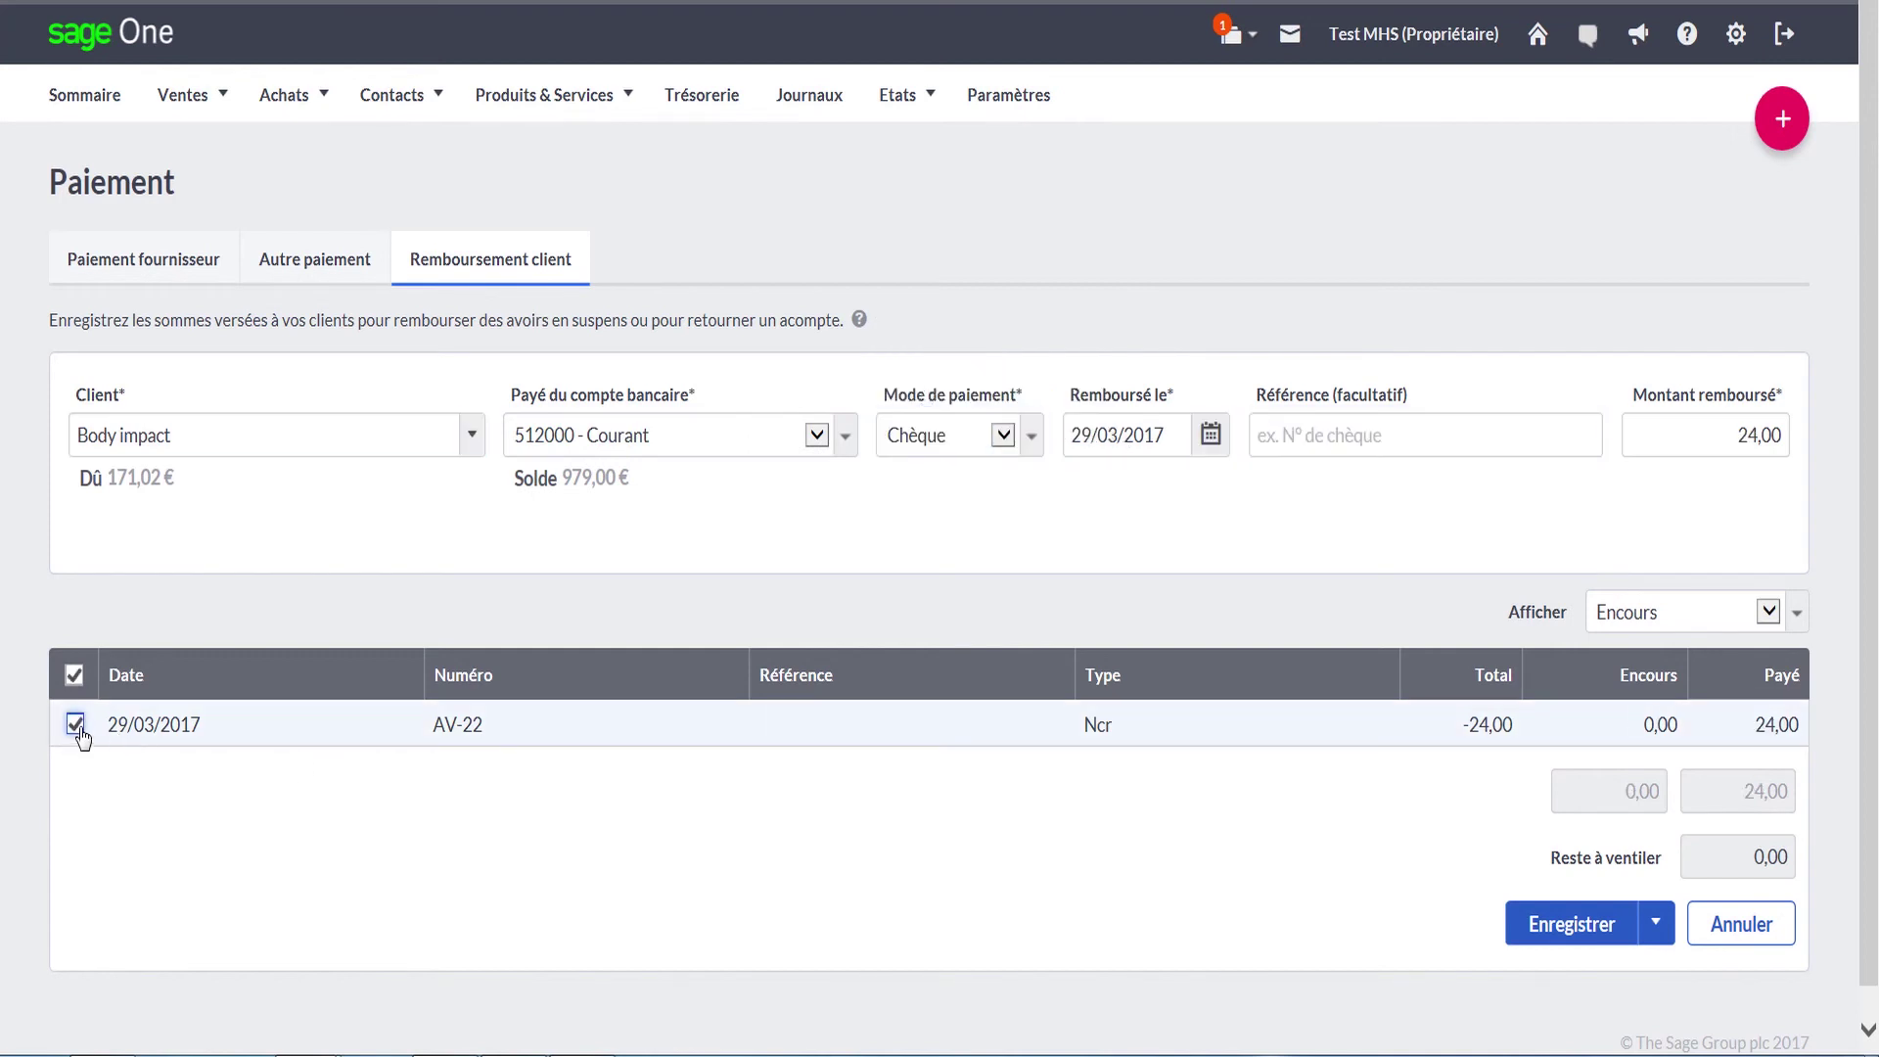
pyautogui.click(74, 726)
pyautogui.click(75, 726)
pyautogui.click(1658, 925)
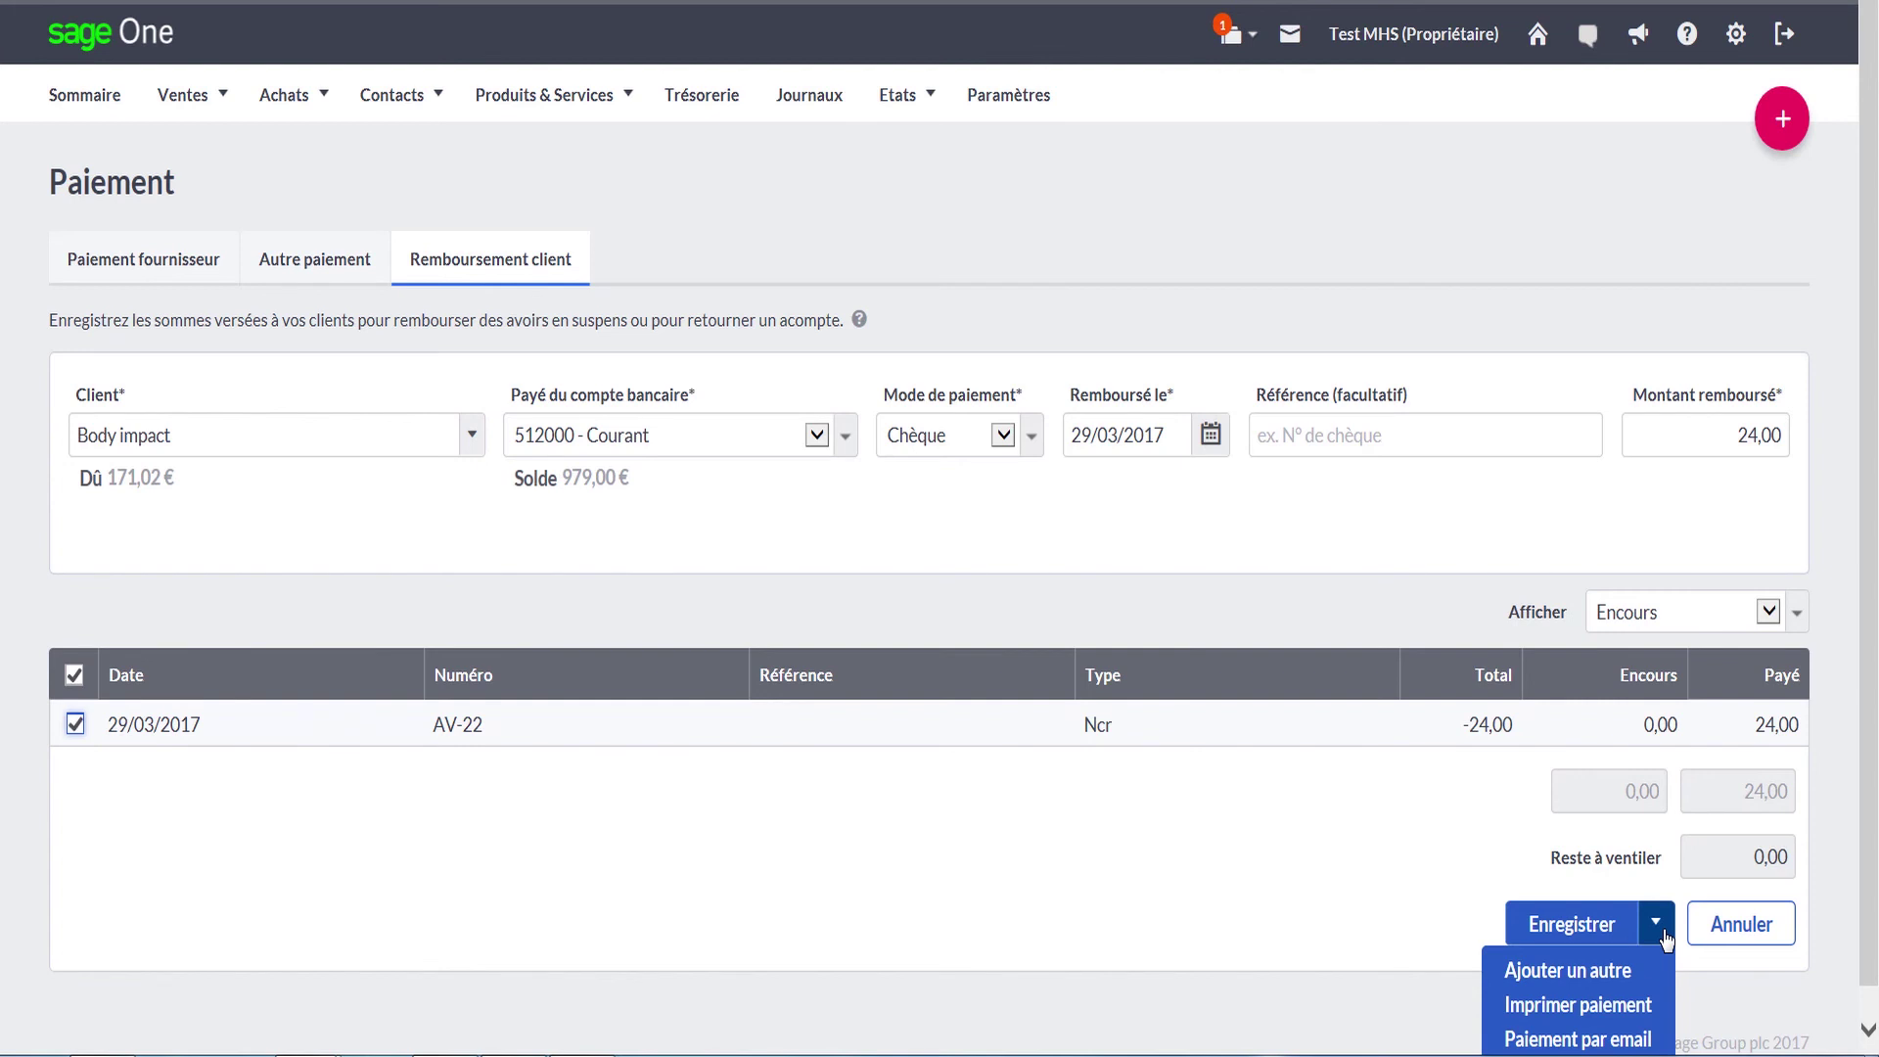
pyautogui.click(1574, 926)
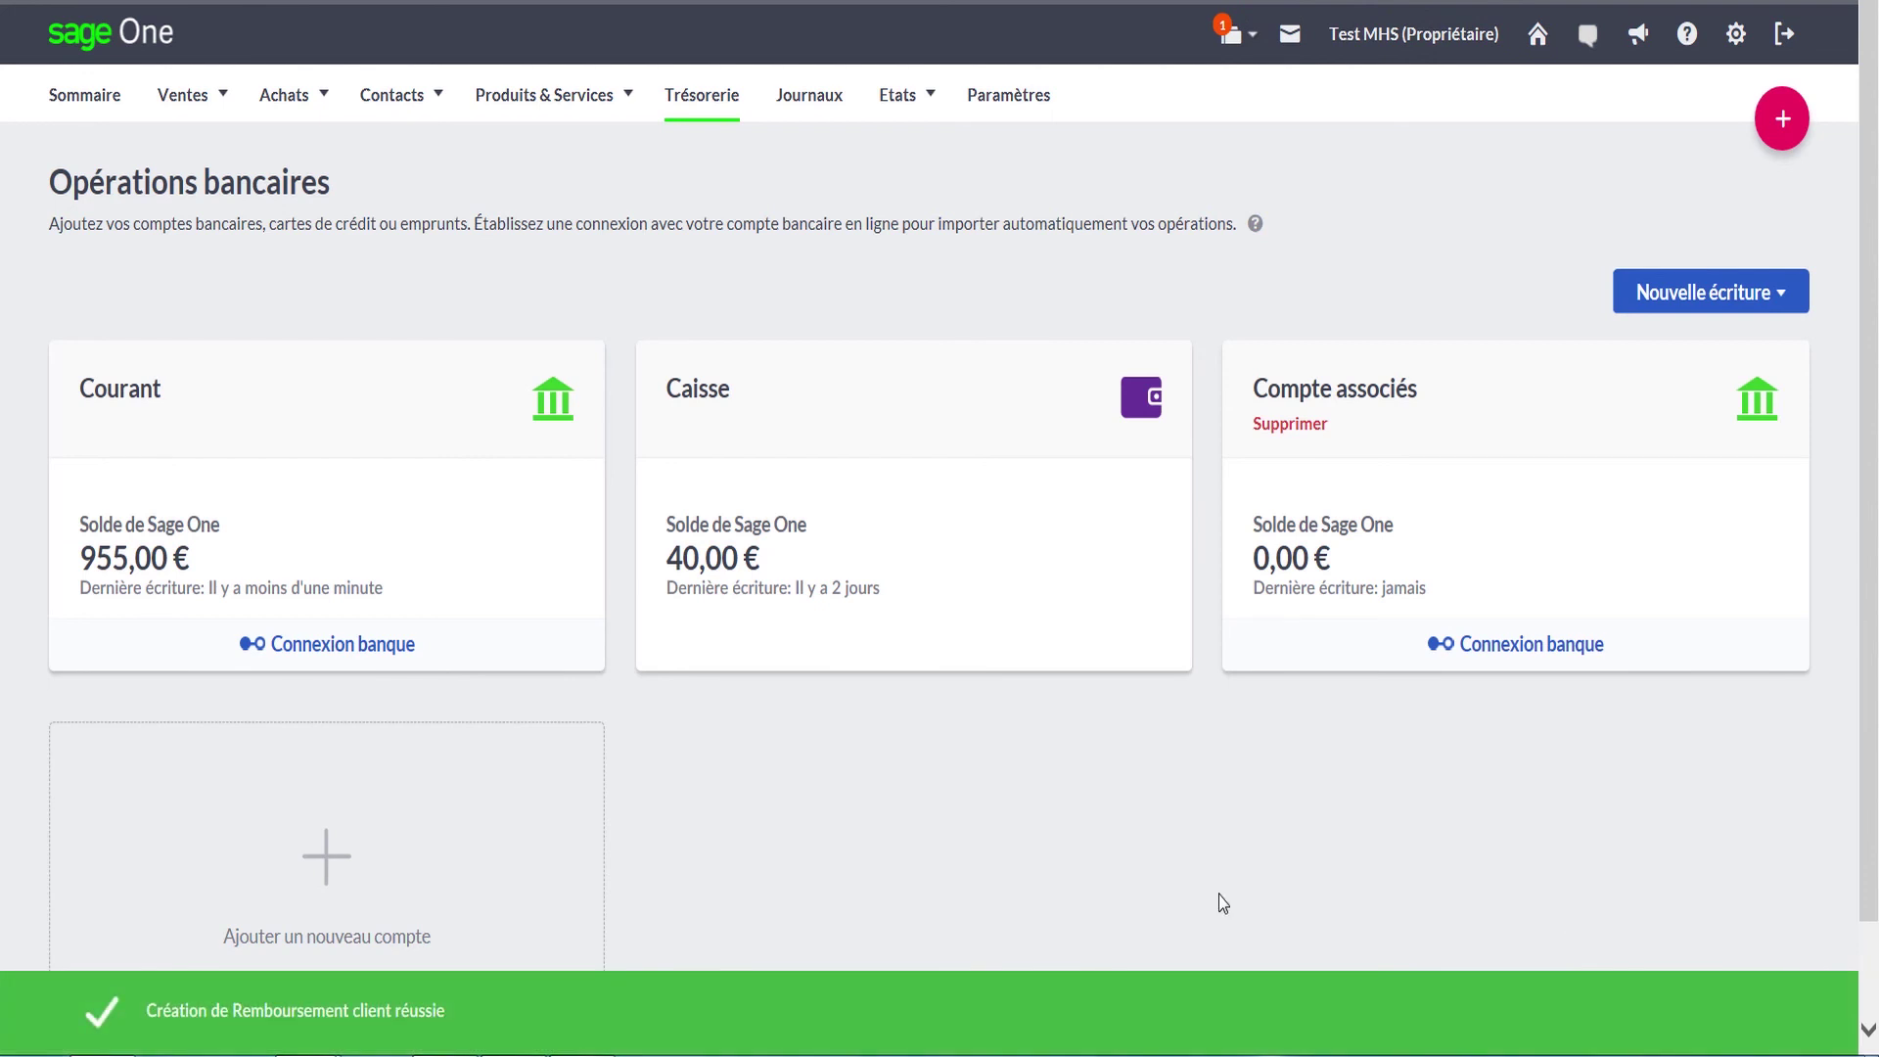